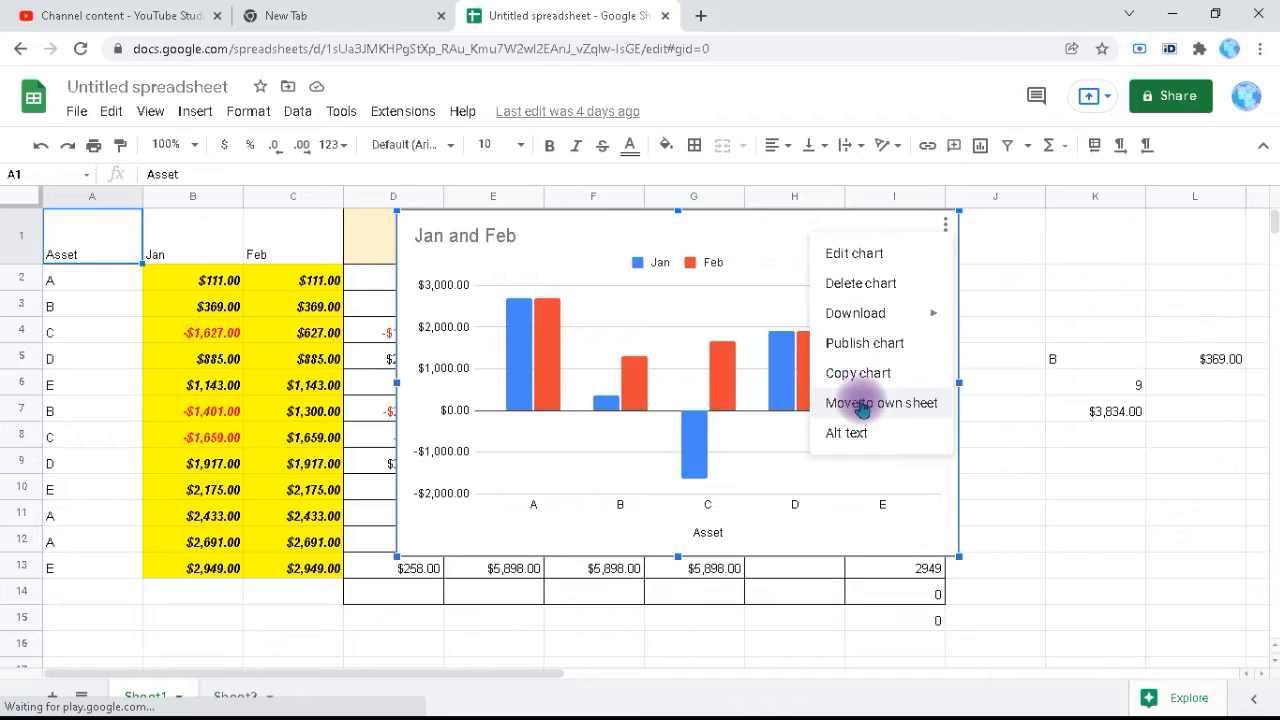
# Step: Move the Jan and Feb column chart to its own sheet and open its customization options
pyautogui.click(862, 411)
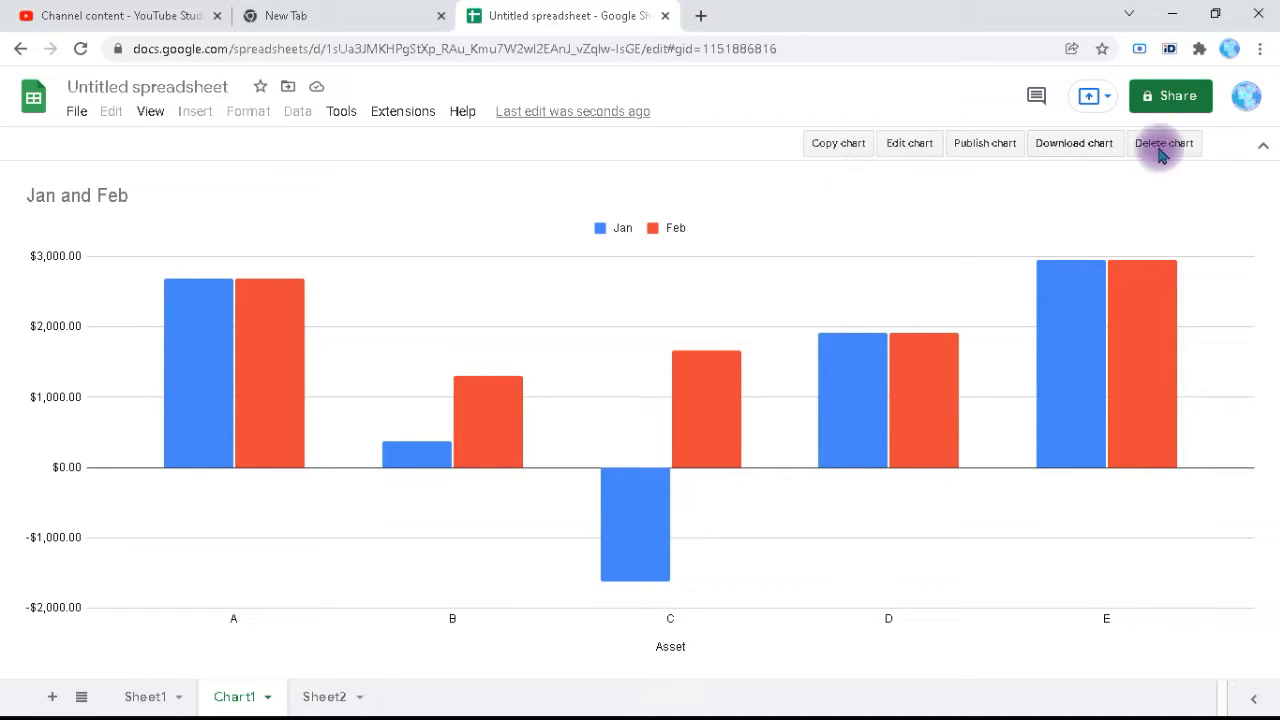
pyautogui.click(909, 150)
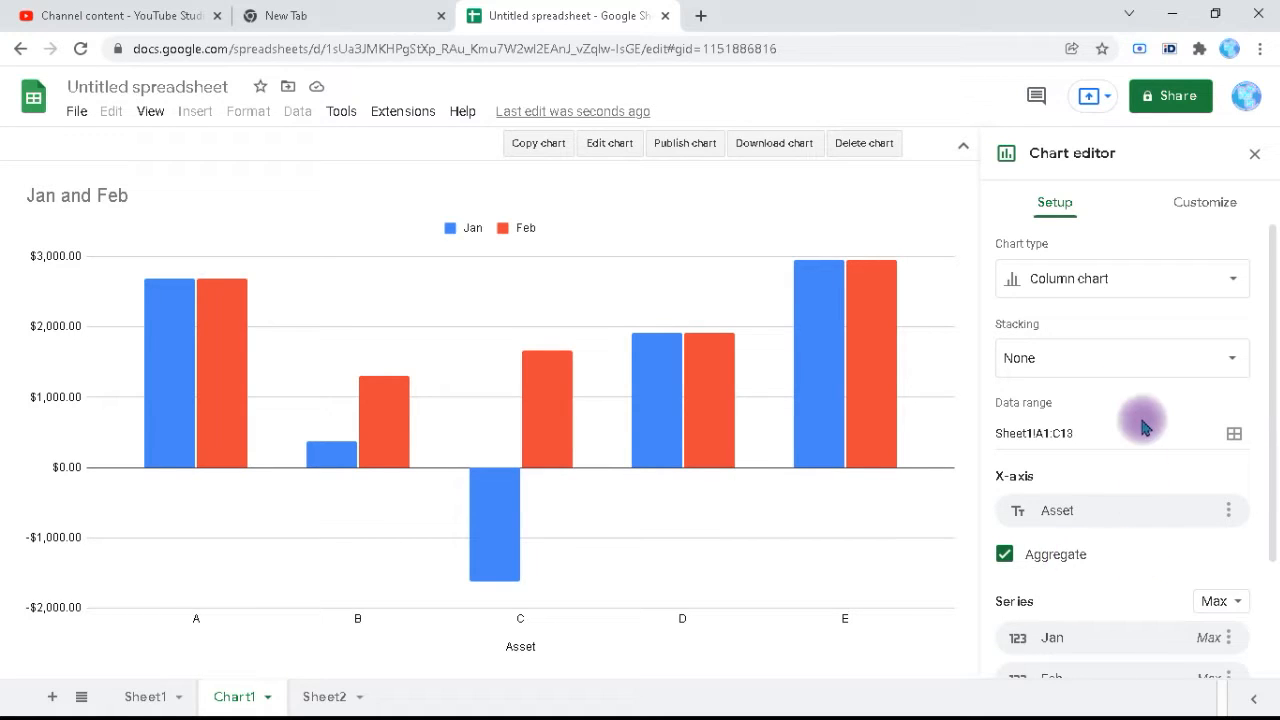
pyautogui.click(1204, 205)
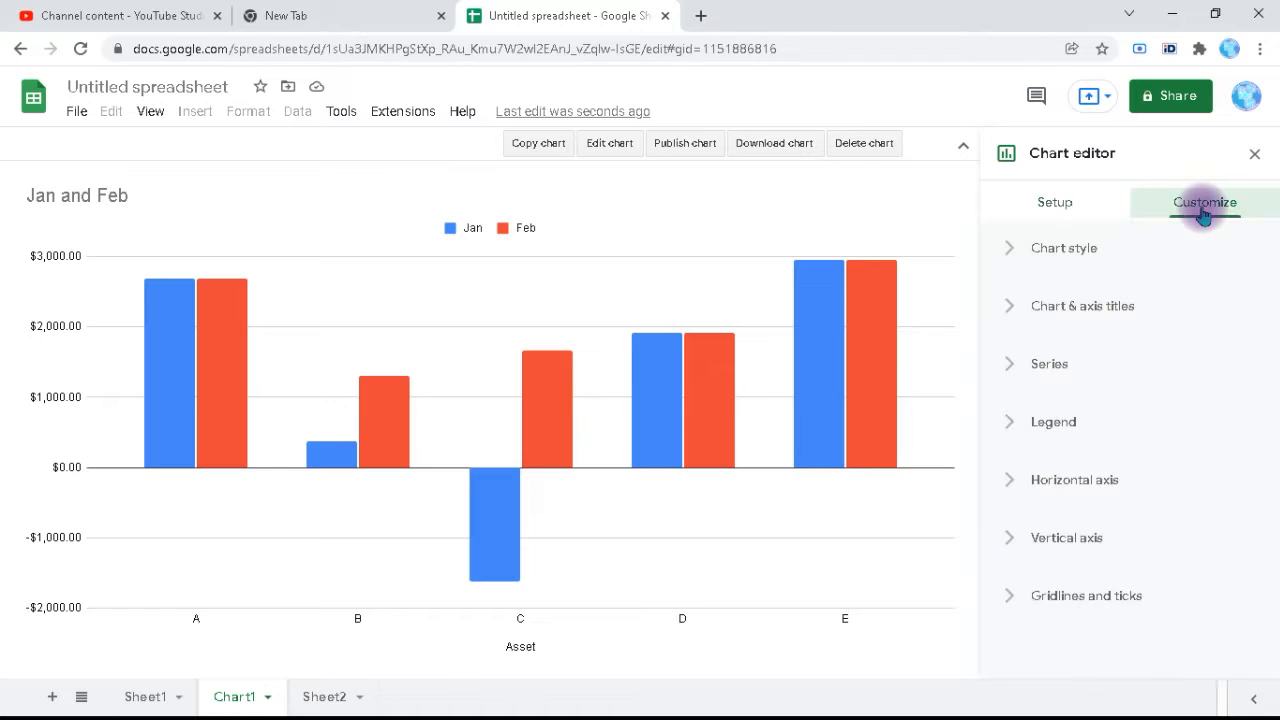
# Step: Try a yellow chart background and return the background color to white
pyautogui.click(1013, 252)
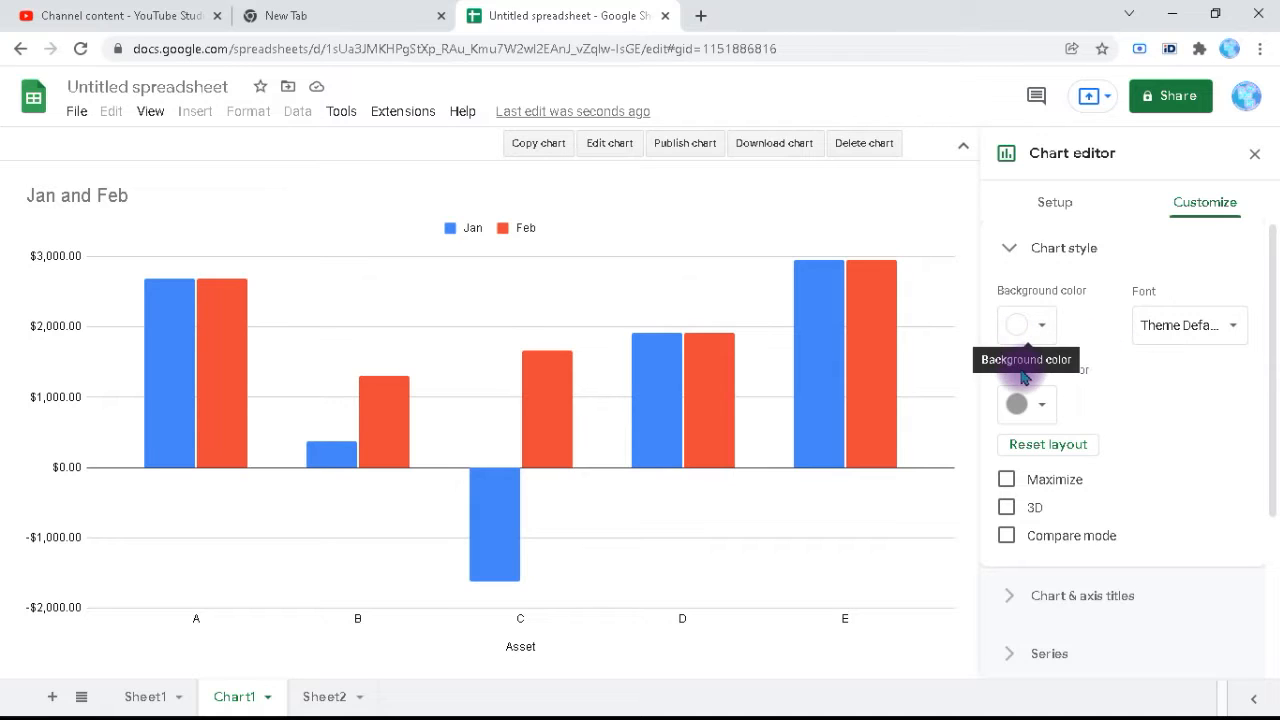
pyautogui.click(1038, 328)
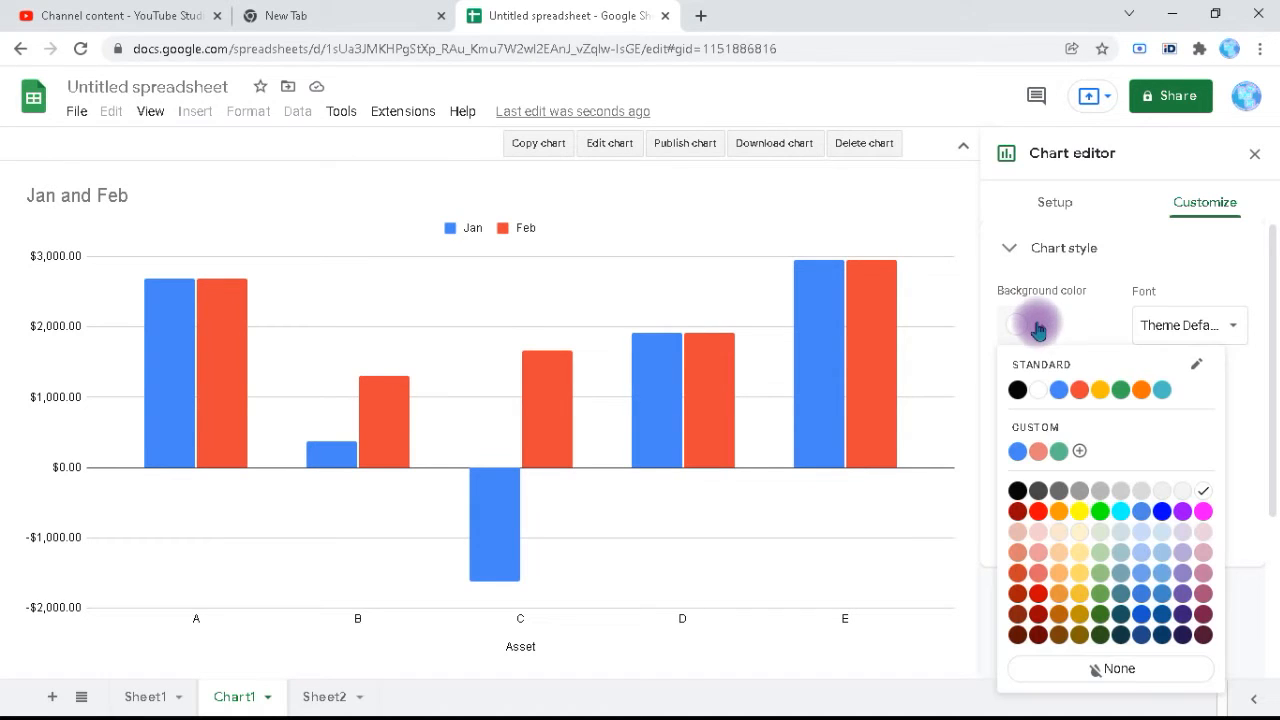
pyautogui.click(1079, 512)
pyautogui.click(1041, 333)
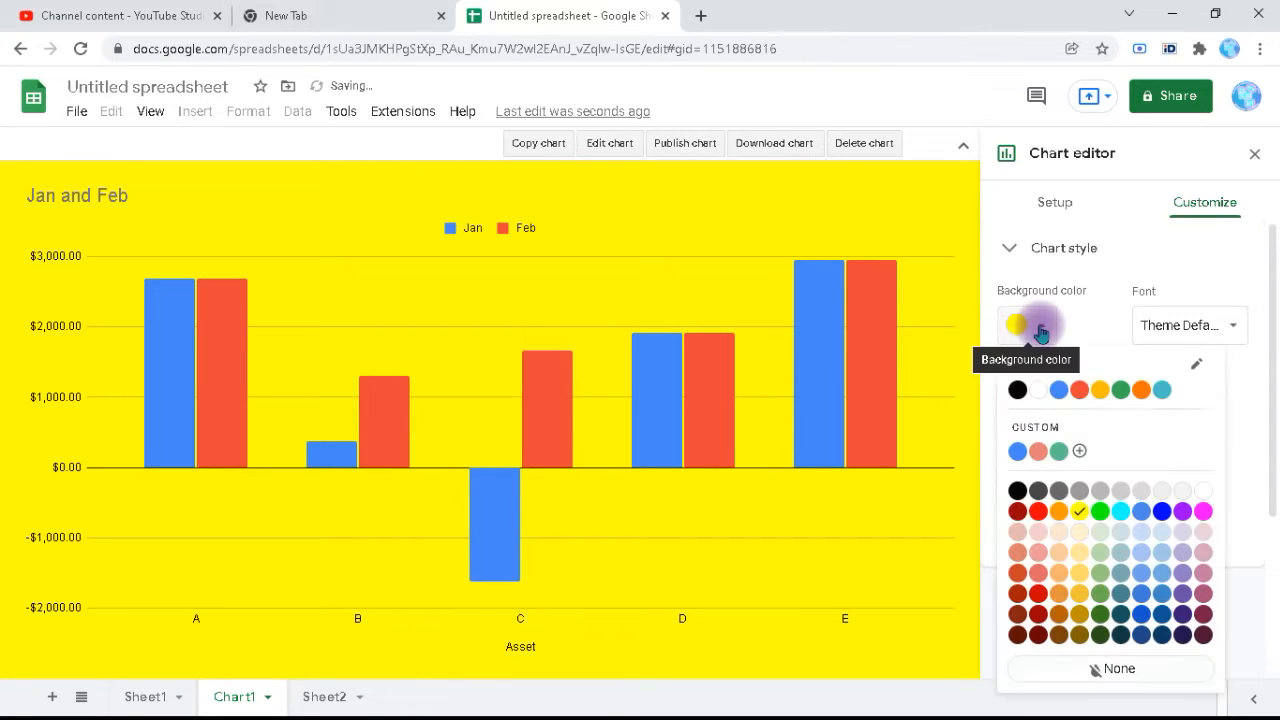
pyautogui.click(1041, 400)
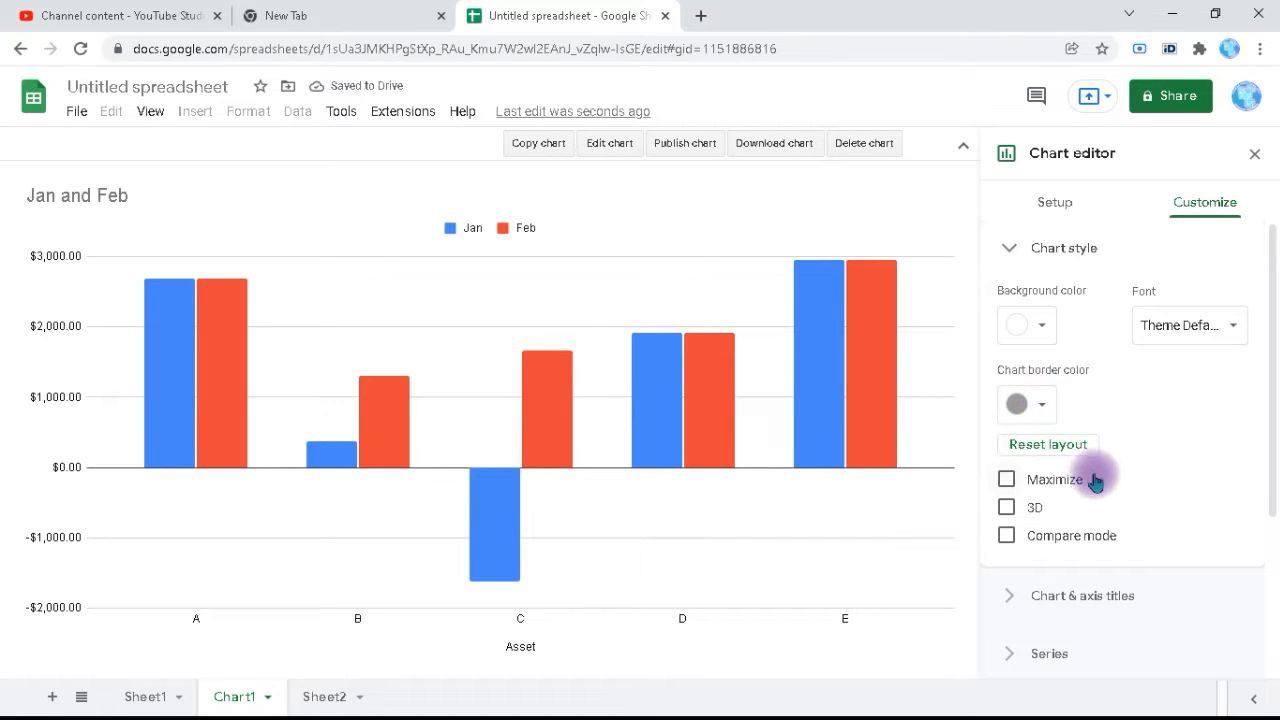
# Step: Try the Maximize option in the chart style settings and turn it off again
pyautogui.click(1008, 482)
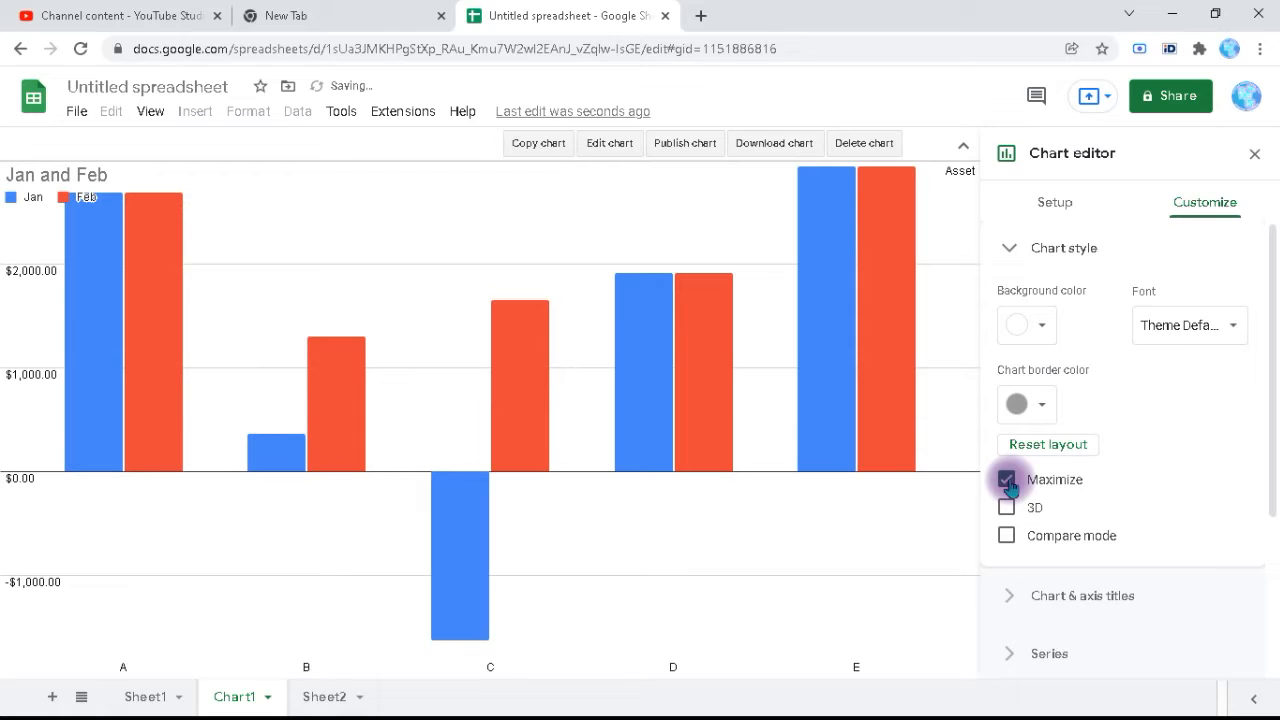
pyautogui.click(1007, 481)
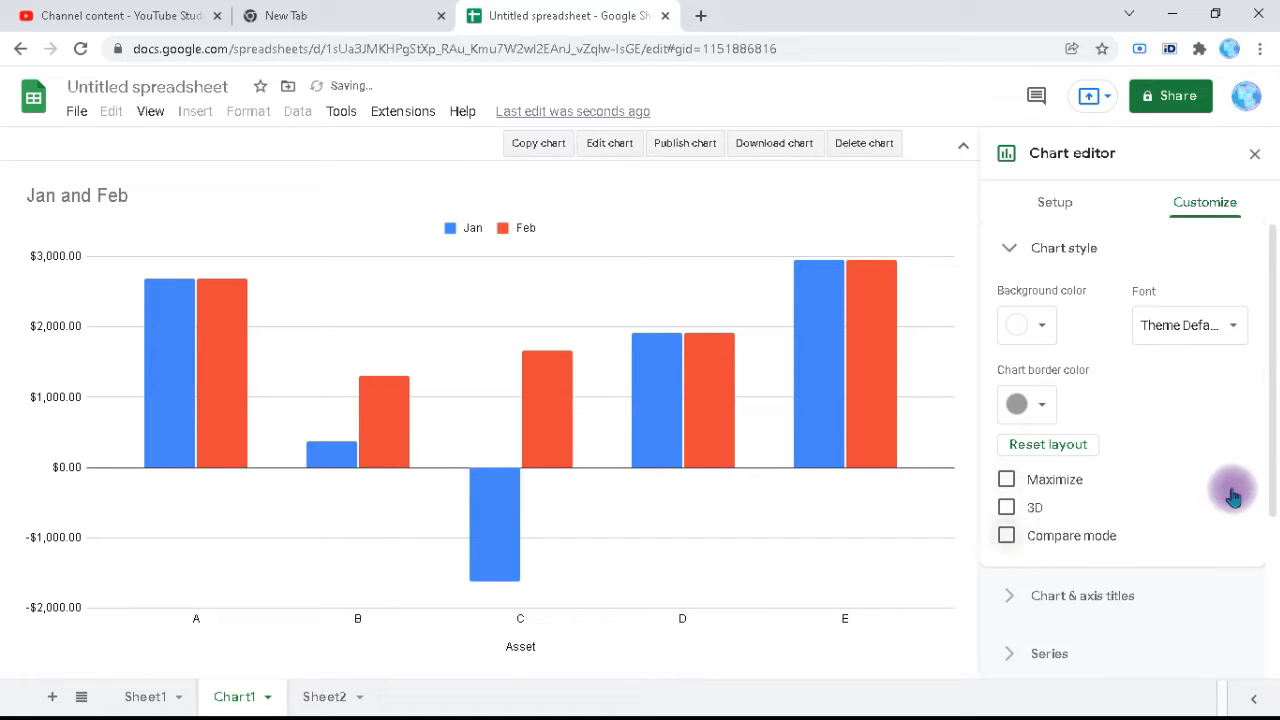
pyautogui.click(1015, 254)
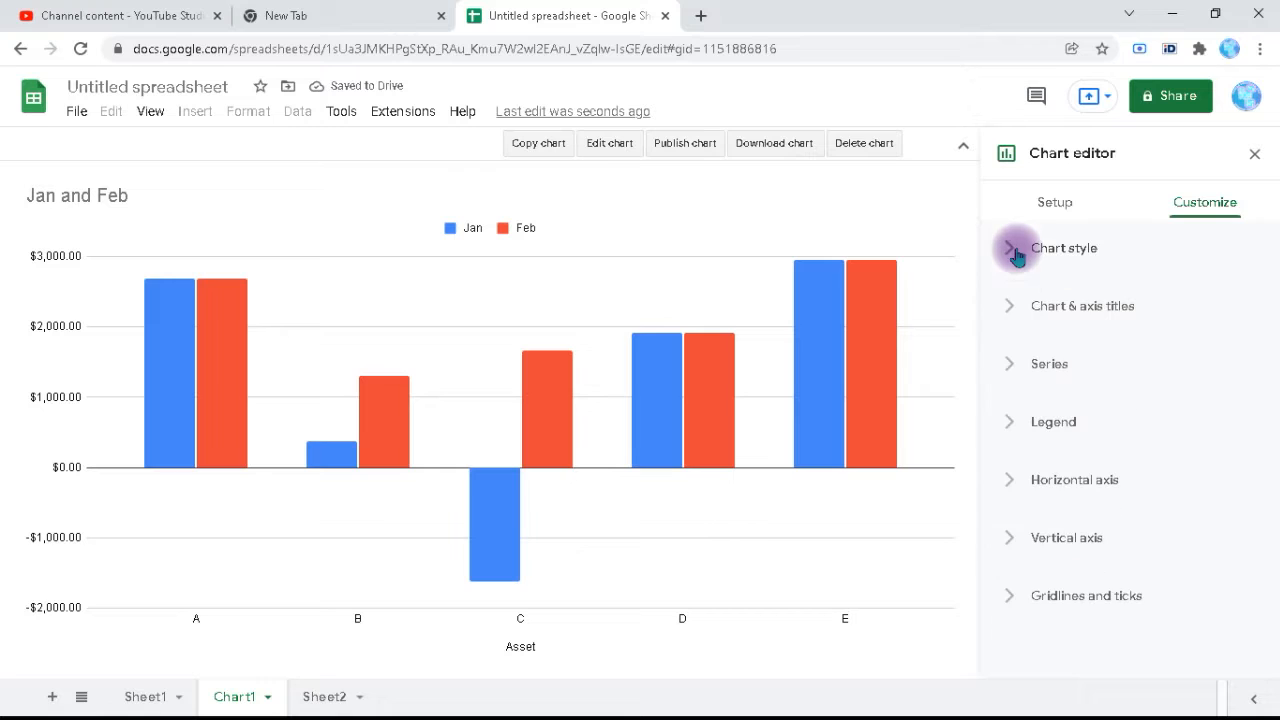
# Step: Change the chart title text to "Jan and Feb Expenses"
pyautogui.click(1011, 311)
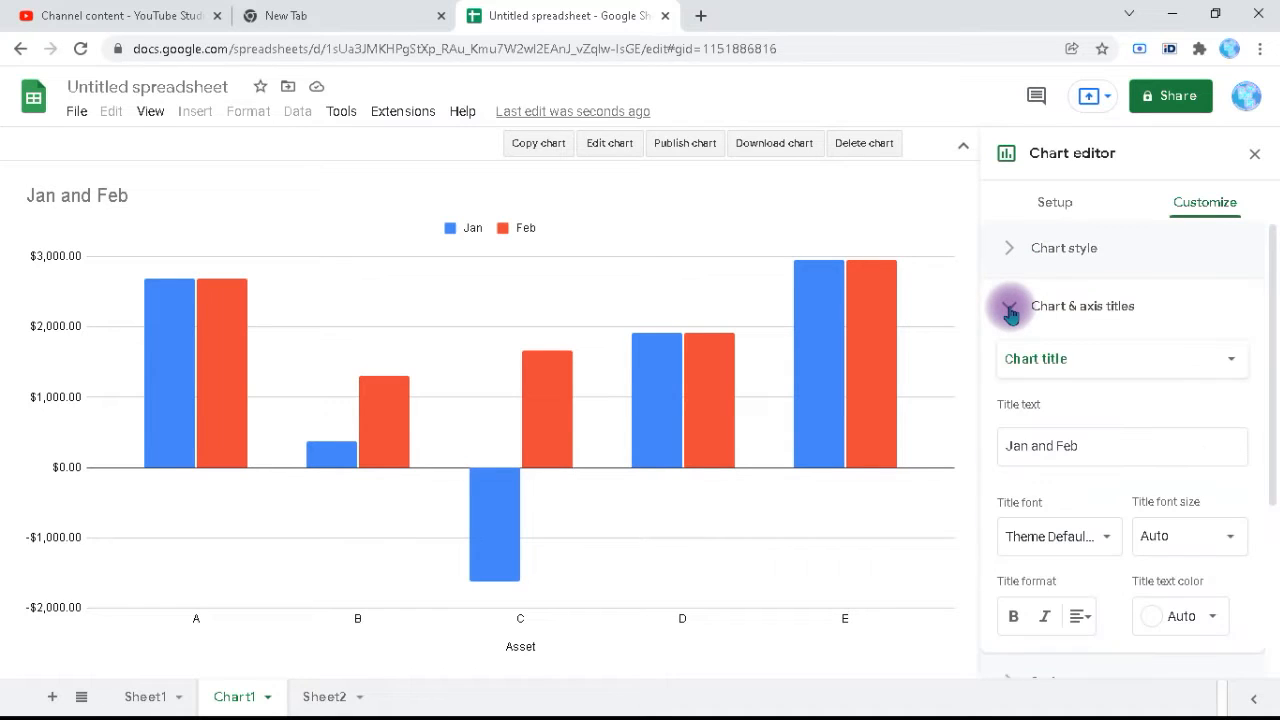
pyautogui.click(1075, 447)
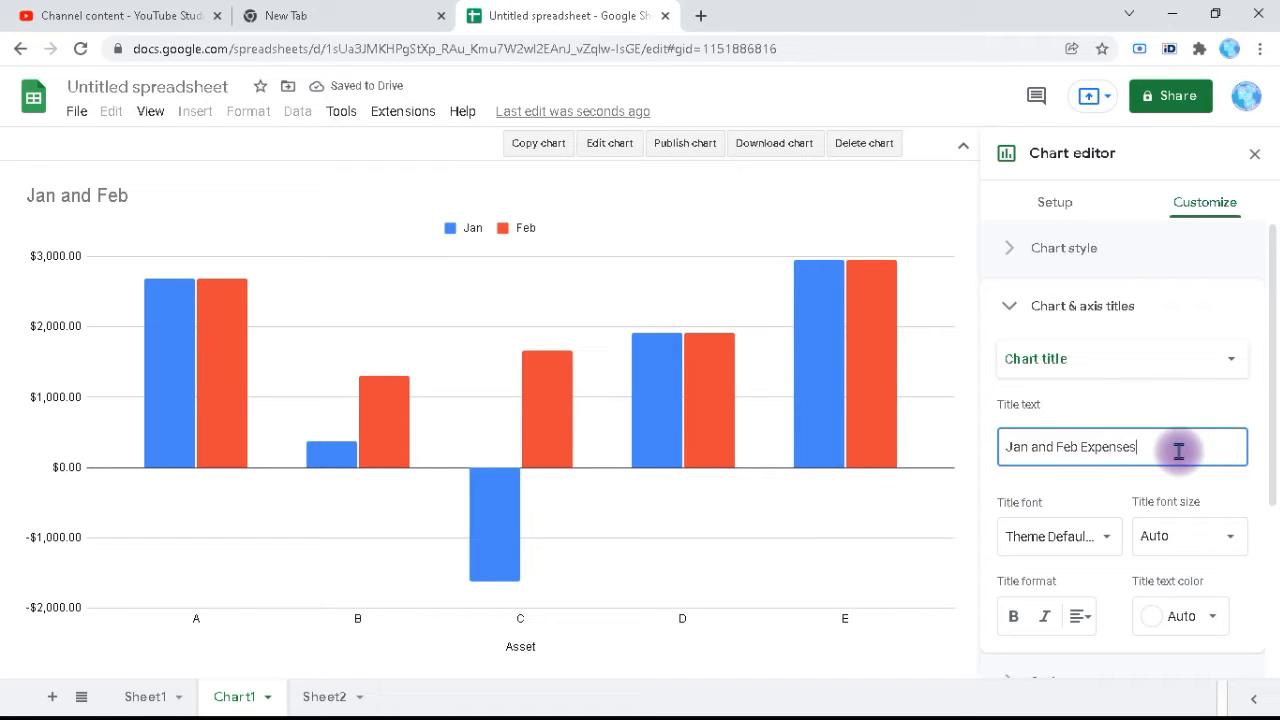
pyautogui.click(1185, 402)
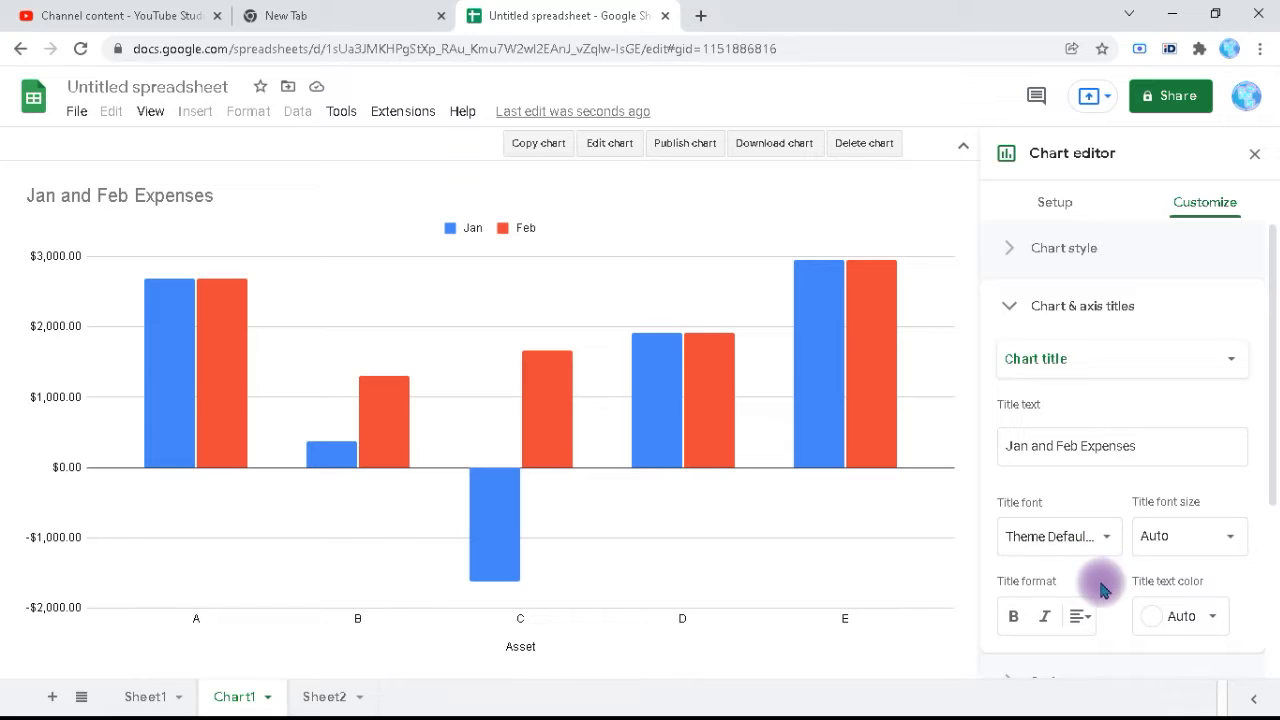
# Step: Format the chart title as bold and italic with magenta text
pyautogui.click(1013, 616)
pyautogui.click(1045, 618)
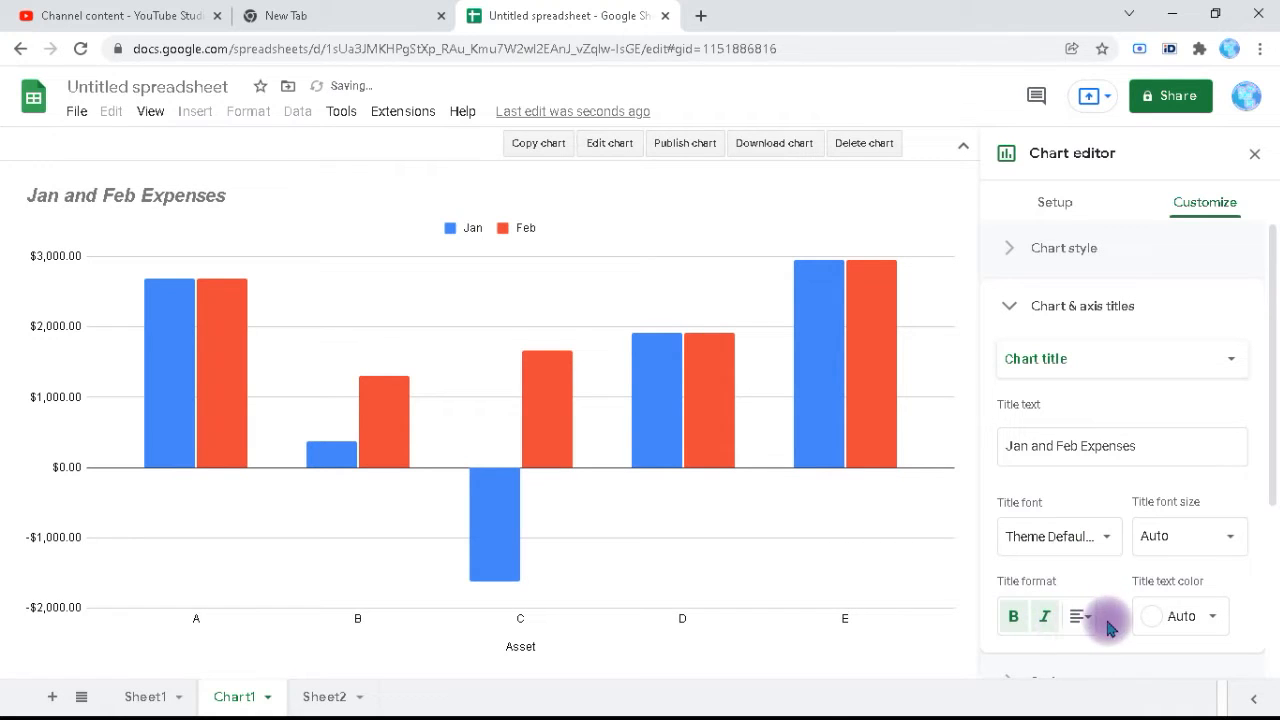
pyautogui.click(1206, 620)
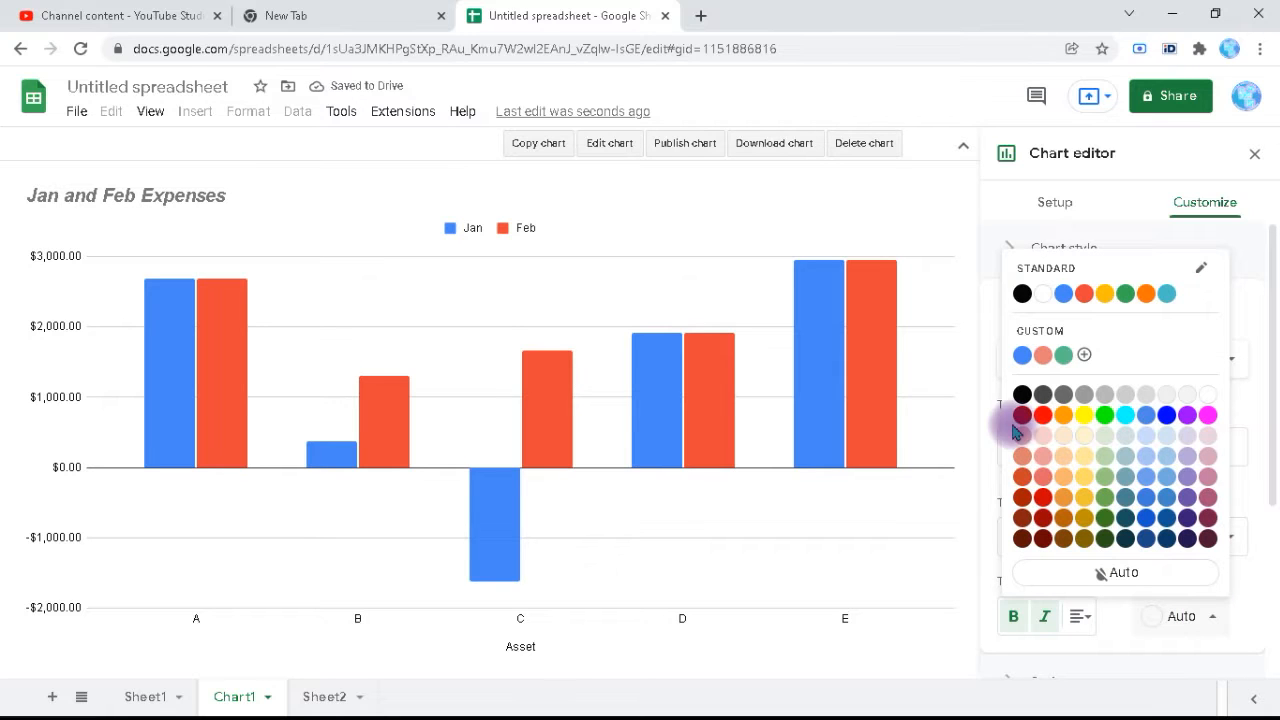
pyautogui.click(1208, 414)
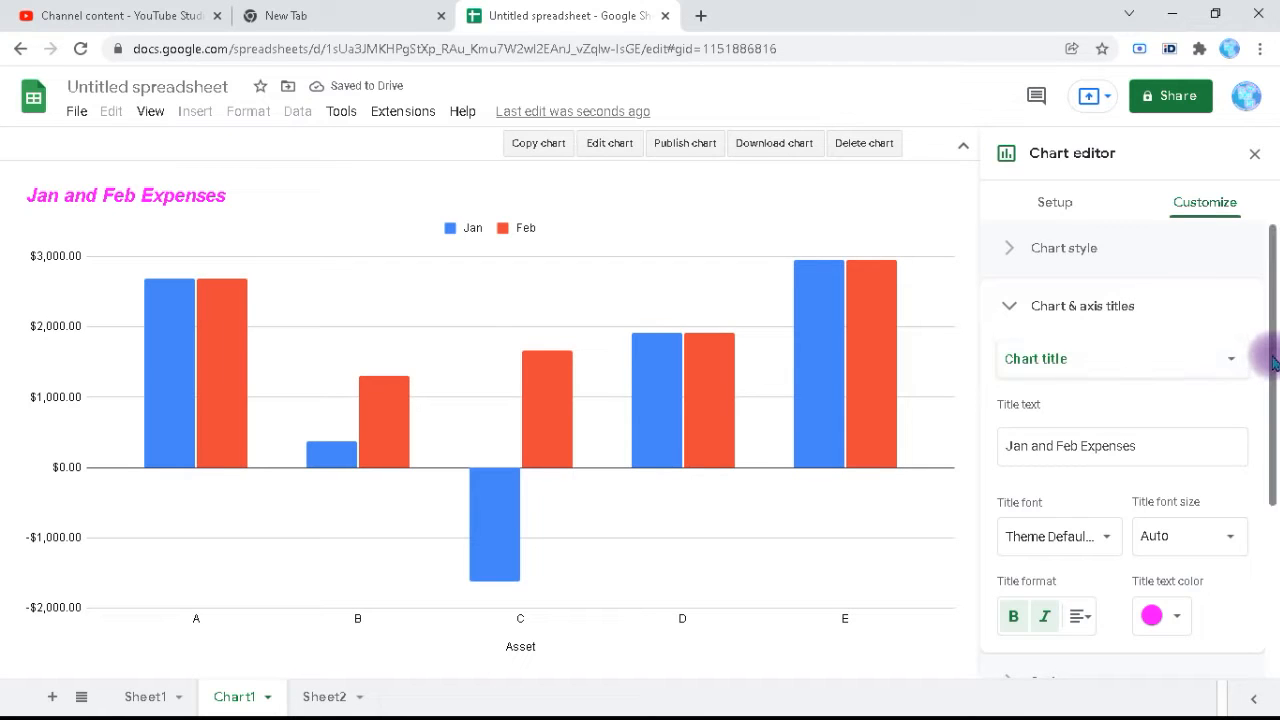
pyautogui.scroll(-1, 1273, 378)
pyautogui.moveTo(1273, 378); pyautogui.dragTo(1275, 455)
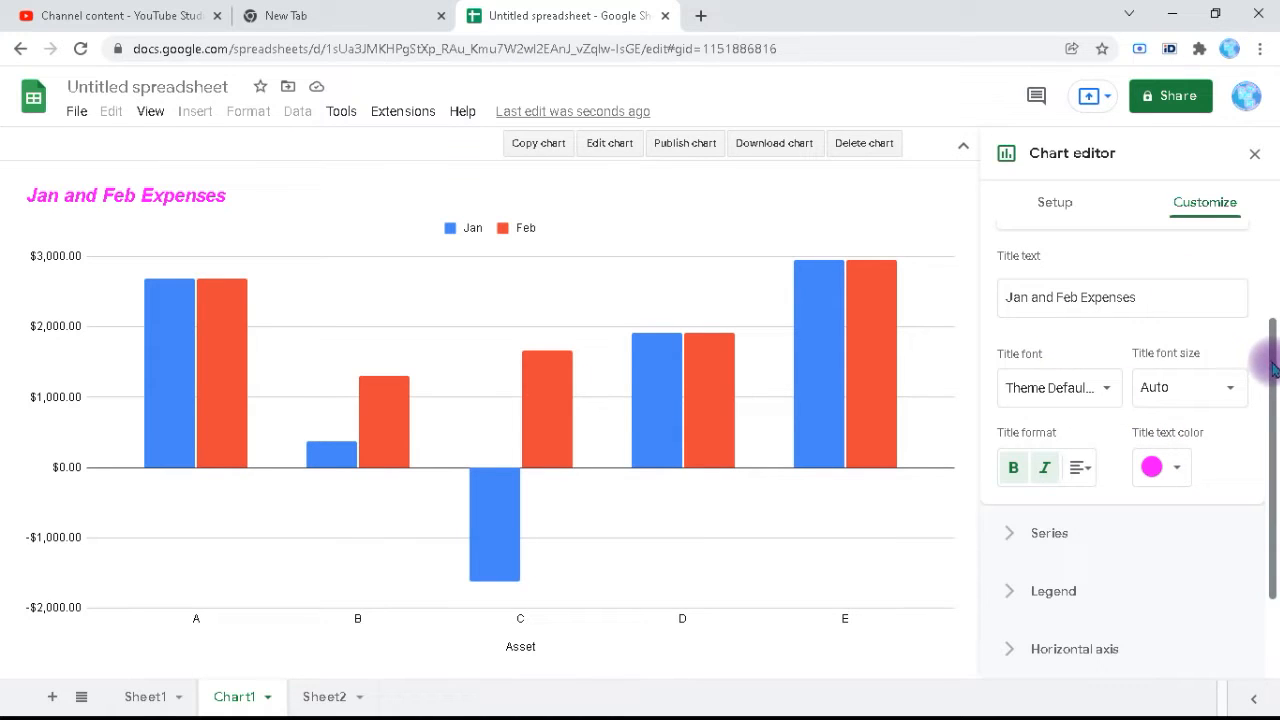
pyautogui.scroll(1, 1260, 325)
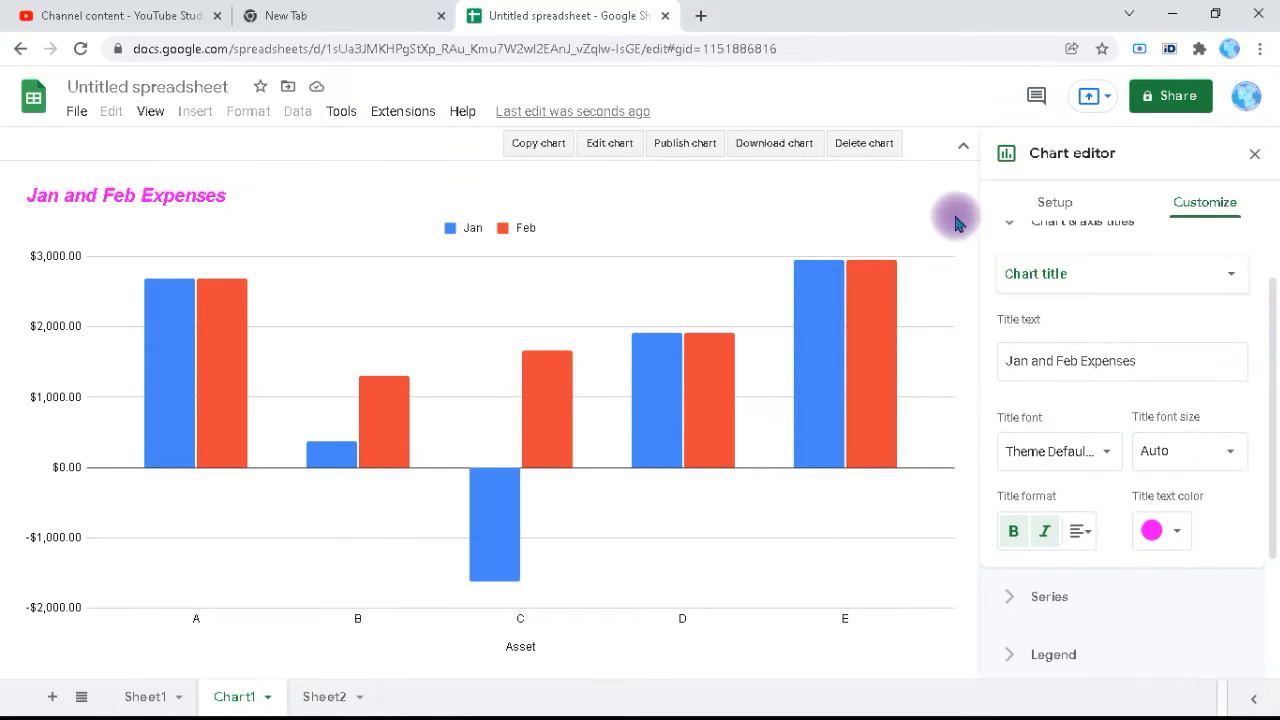
pyautogui.click(1012, 230)
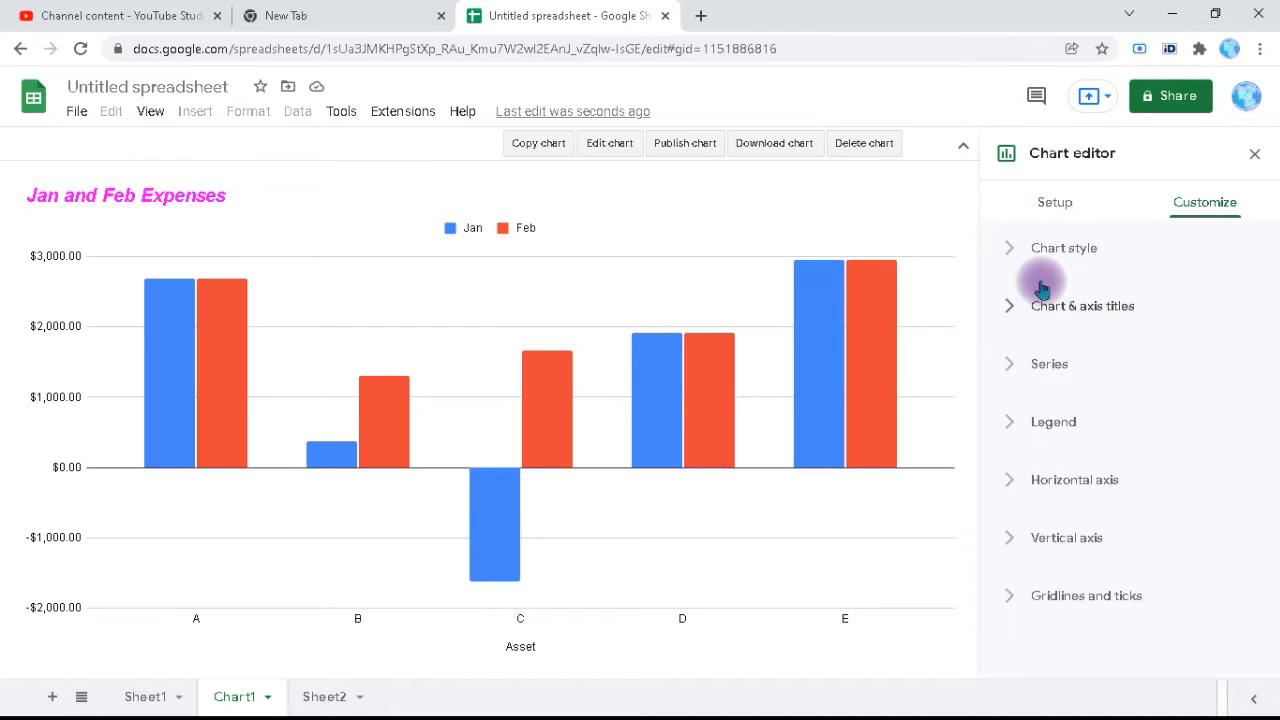
# Step: Set the fill color of the Jan series to the standard yellow-orange
pyautogui.click(1012, 368)
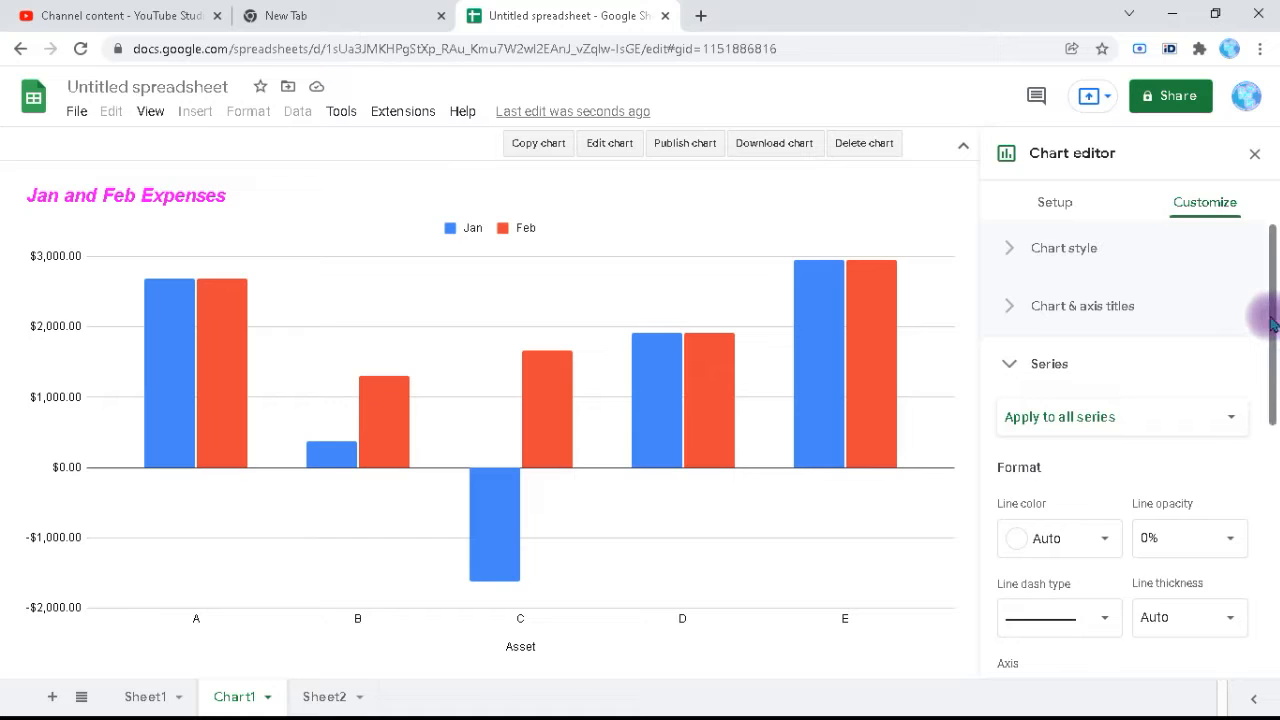
pyautogui.moveTo(1272, 322); pyautogui.dragTo(1272, 382)
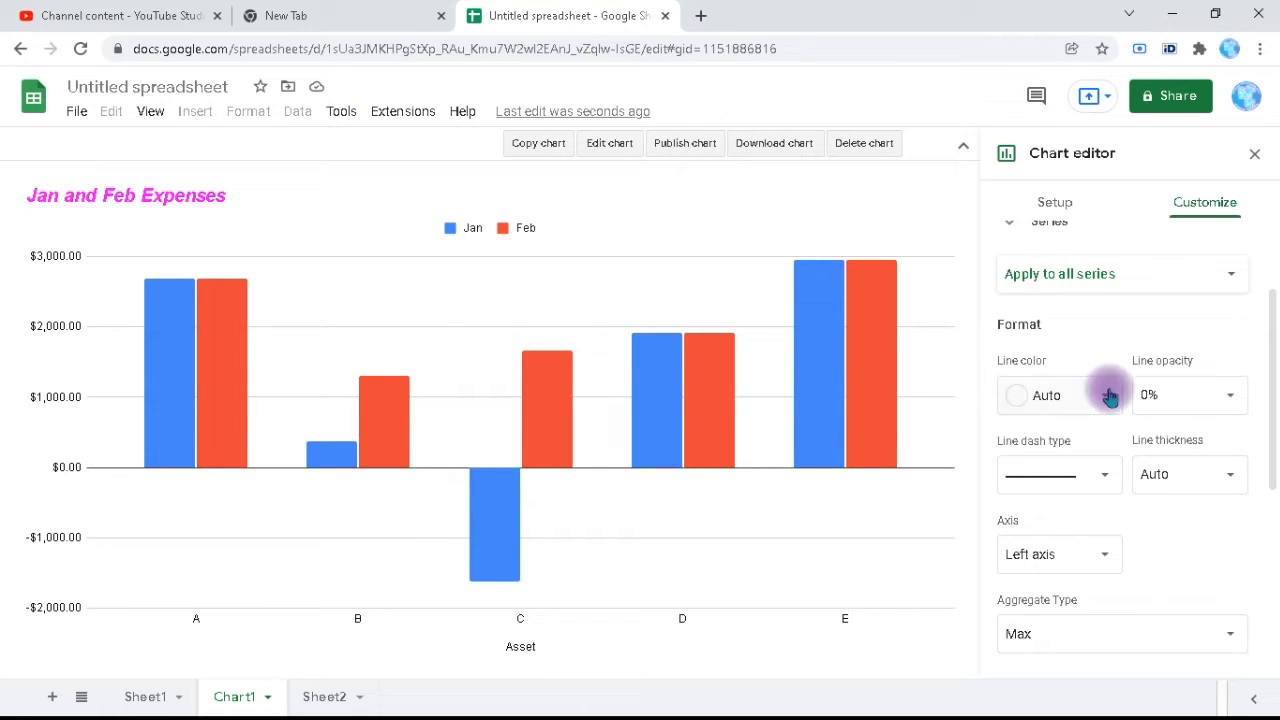
pyautogui.click(1226, 284)
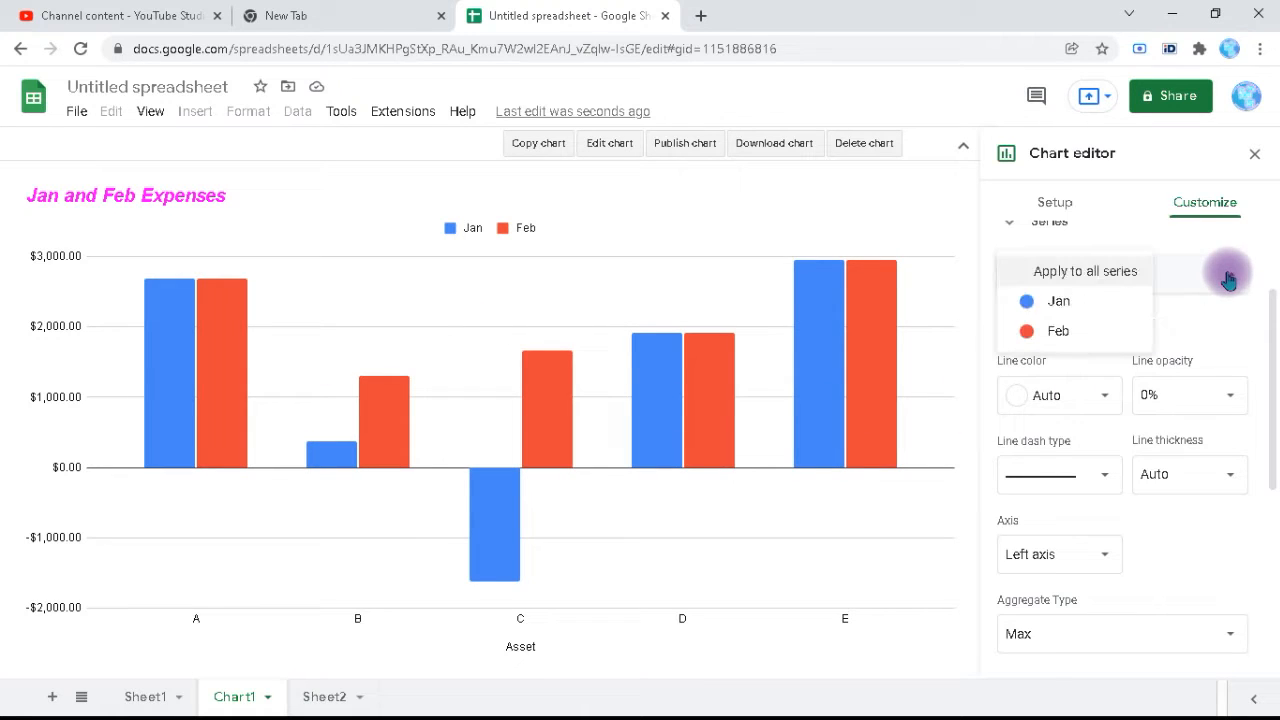
pyautogui.click(1060, 301)
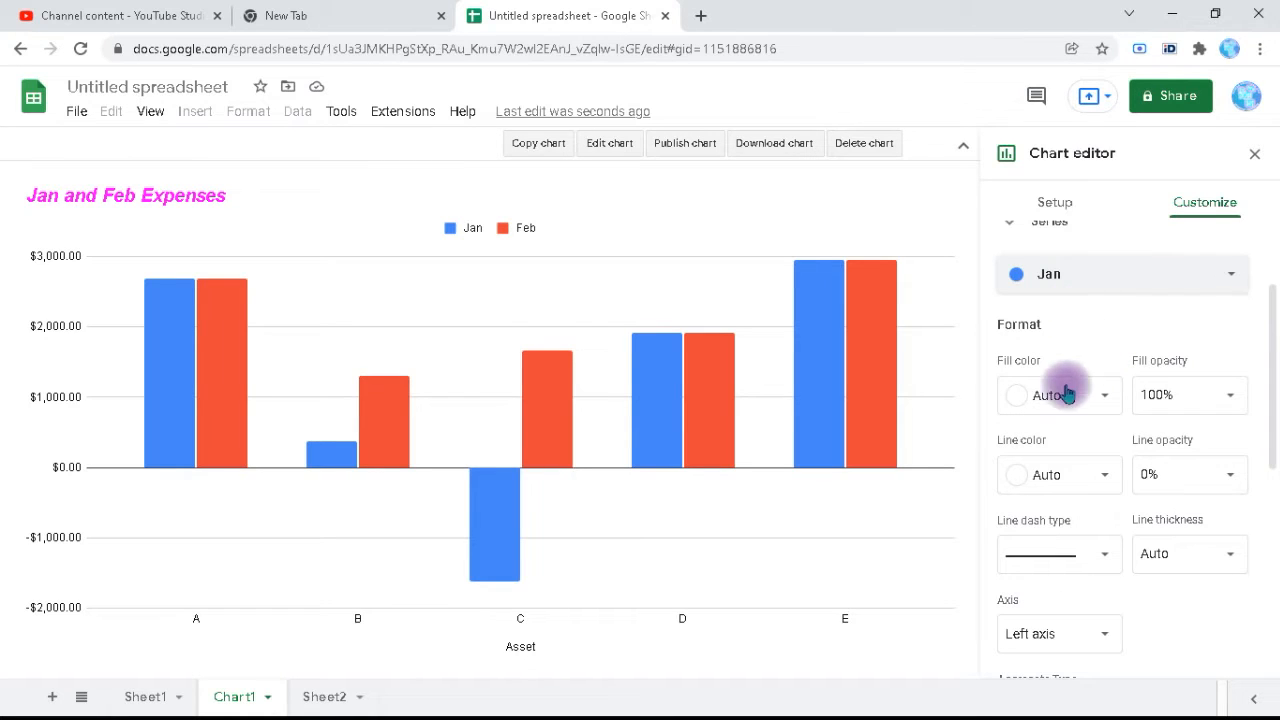
pyautogui.click(1017, 408)
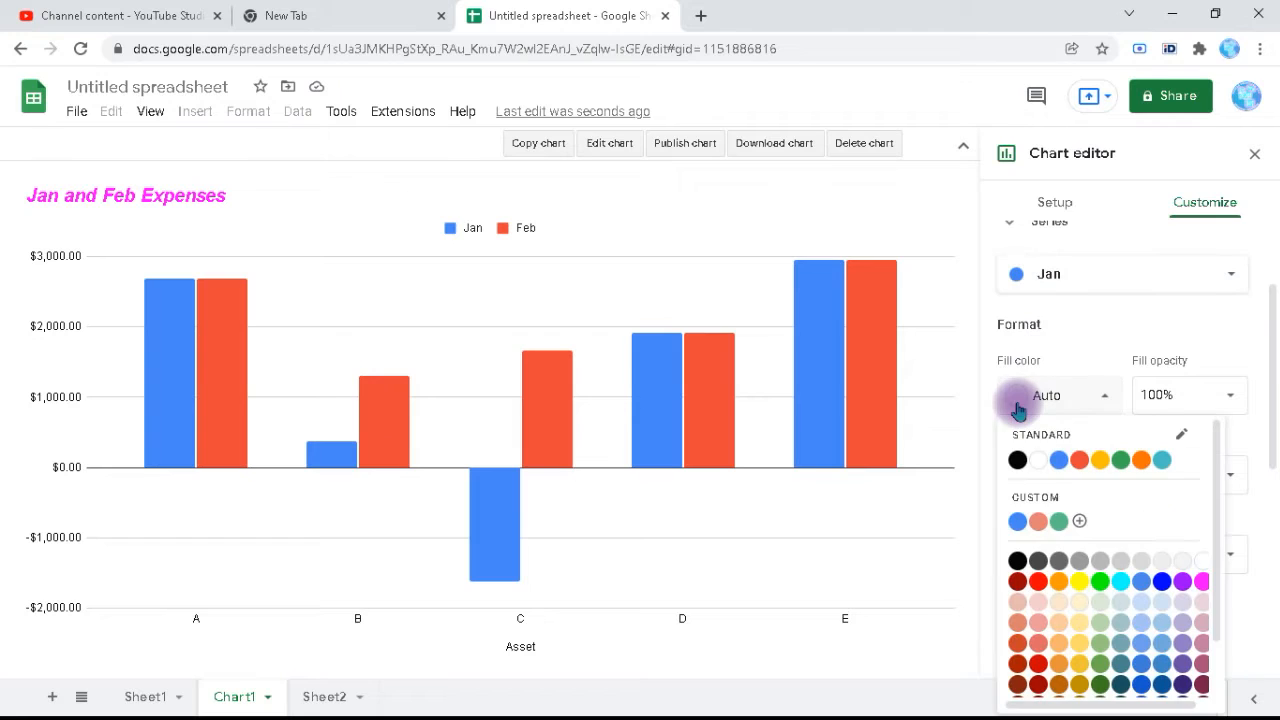
pyautogui.click(1095, 462)
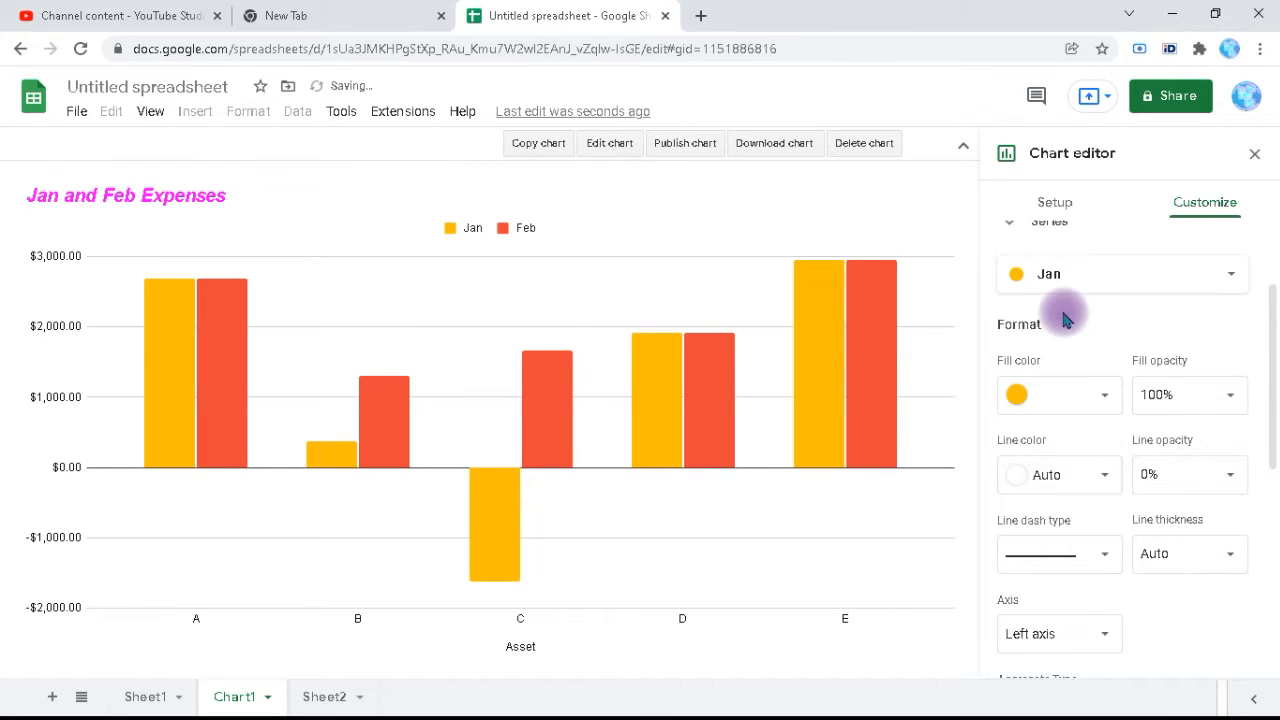
# Step: Give the Jan series columns a blue outline with a dashed line type
pyautogui.click(1104, 402)
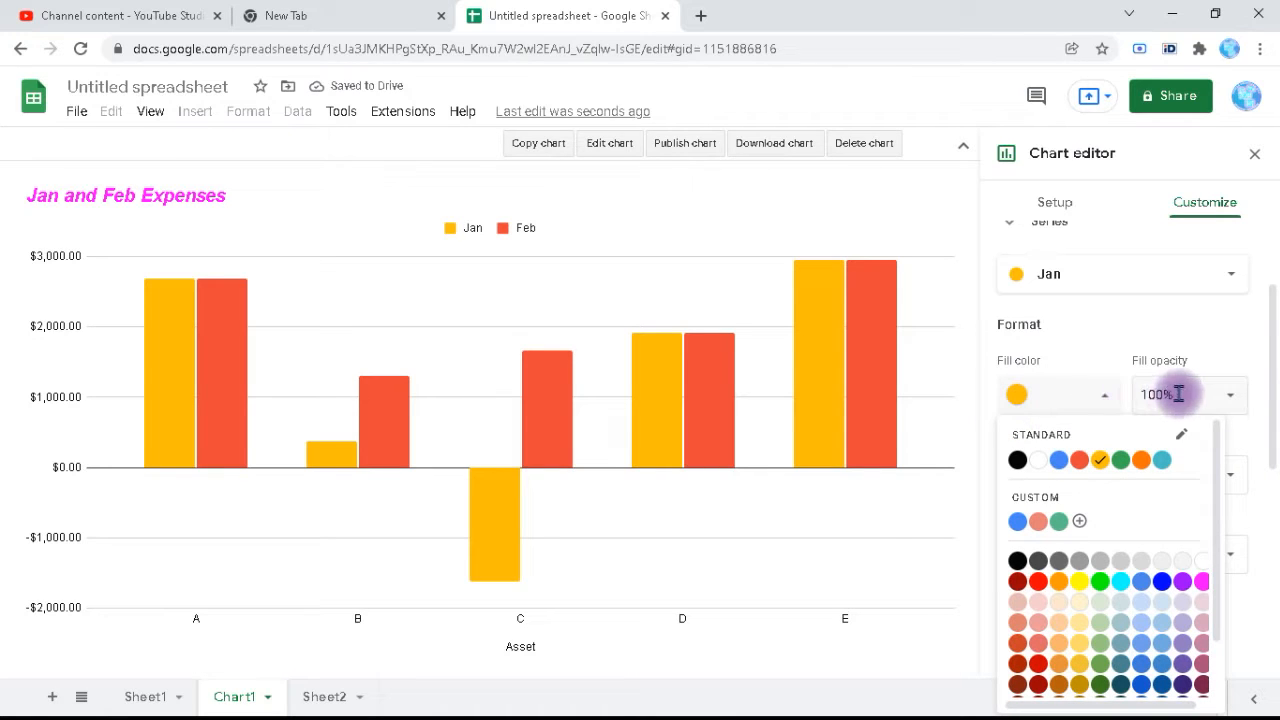
pyautogui.click(1218, 366)
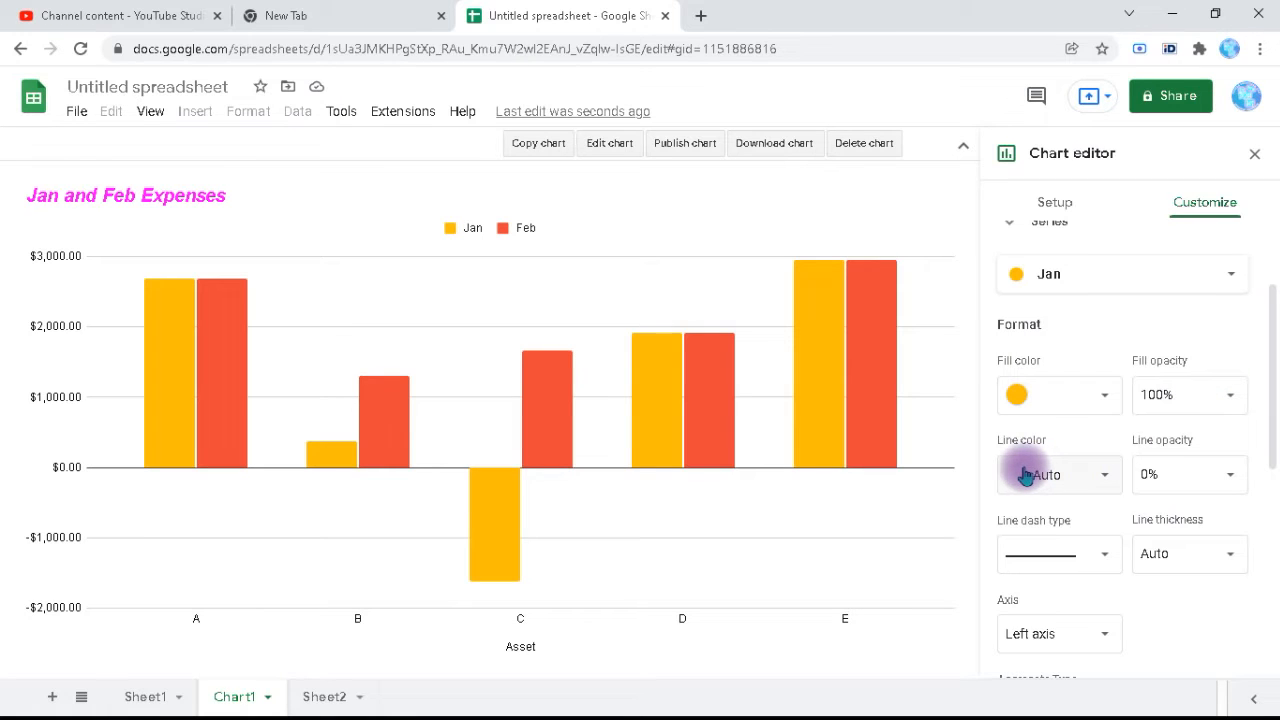
pyautogui.click(845, 465)
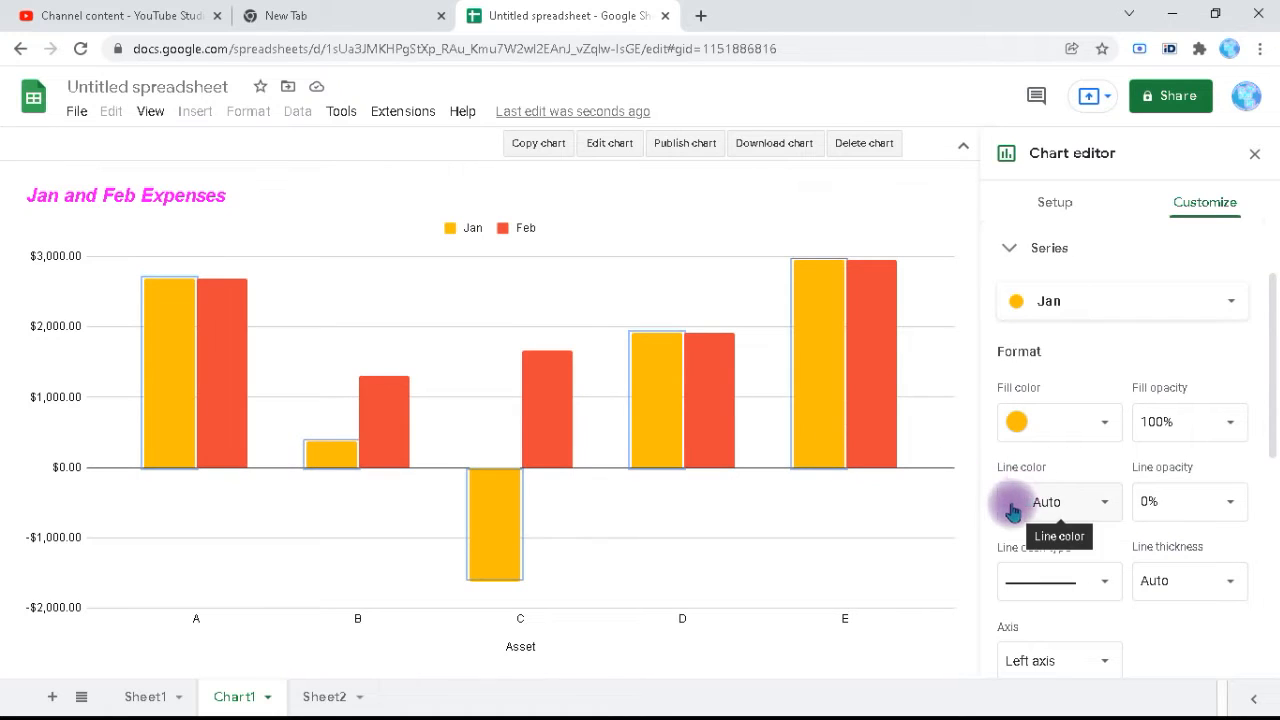
pyautogui.click(1008, 512)
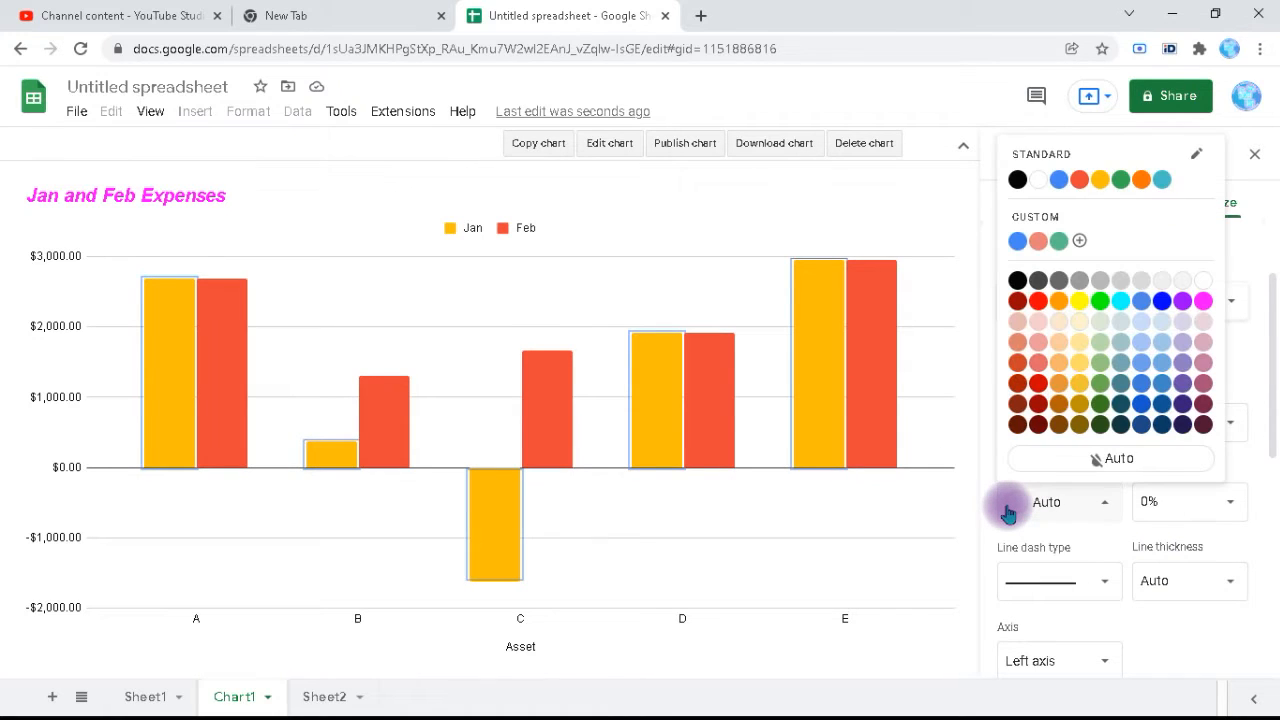
pyautogui.click(1163, 303)
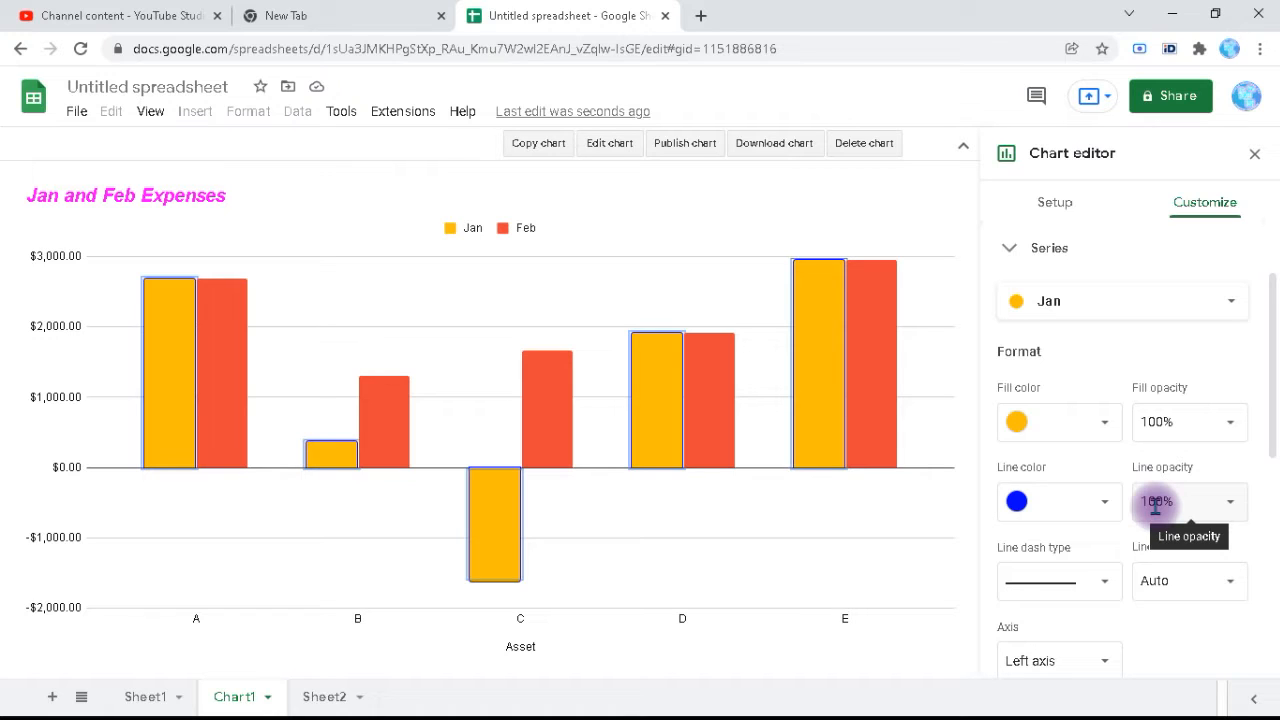
pyautogui.click(1104, 583)
pyautogui.click(1092, 654)
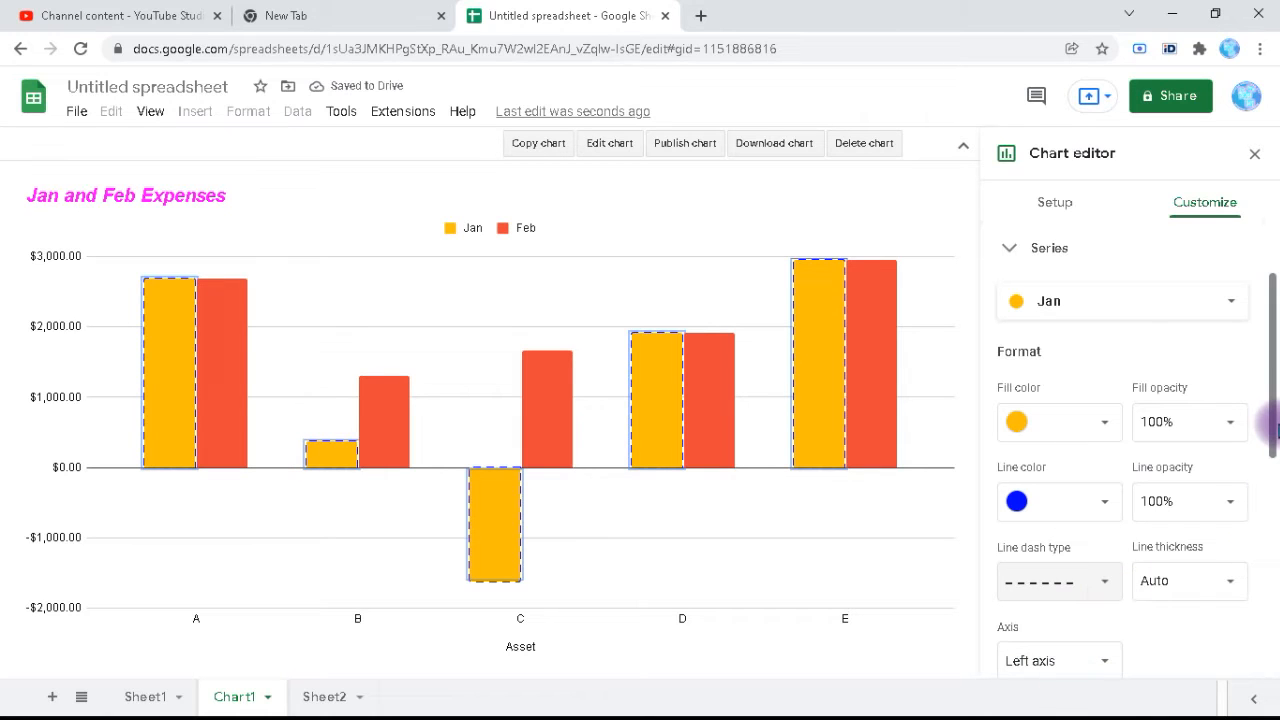
# Step: Assign the Jan series to the right axis
pyautogui.moveTo(1276, 425); pyautogui.dragTo(1276, 470)
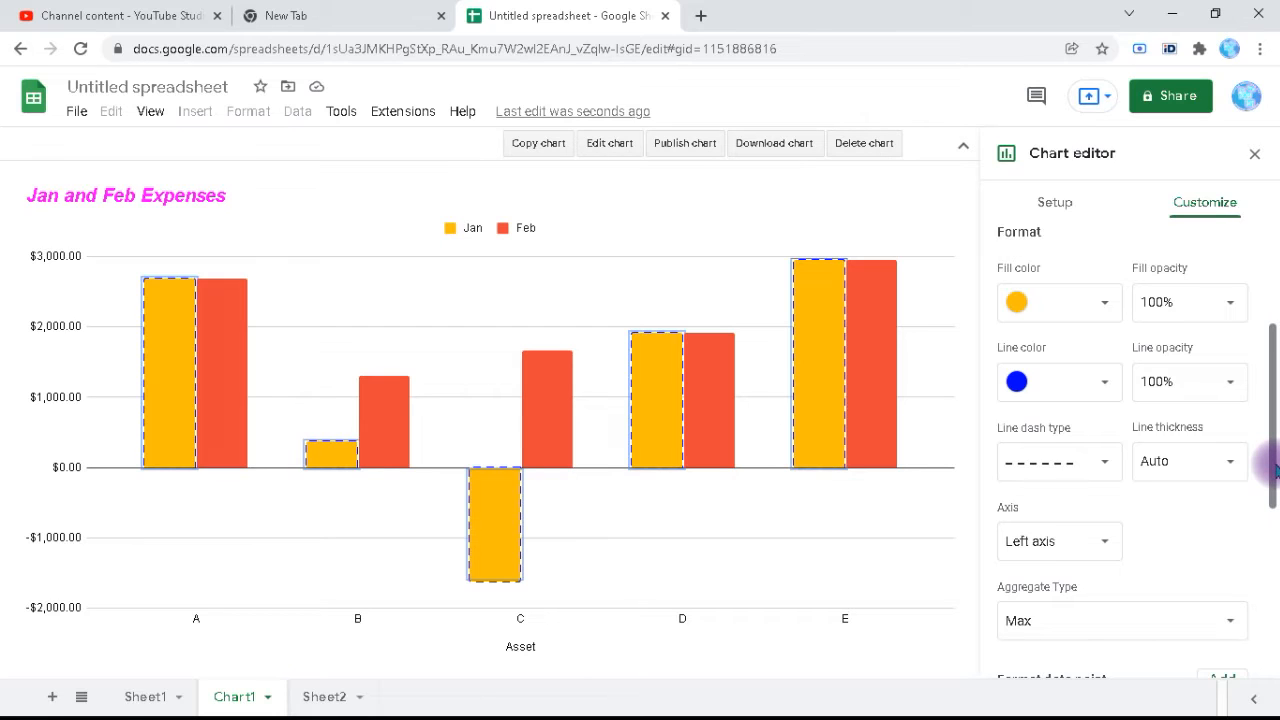
pyautogui.click(1117, 548)
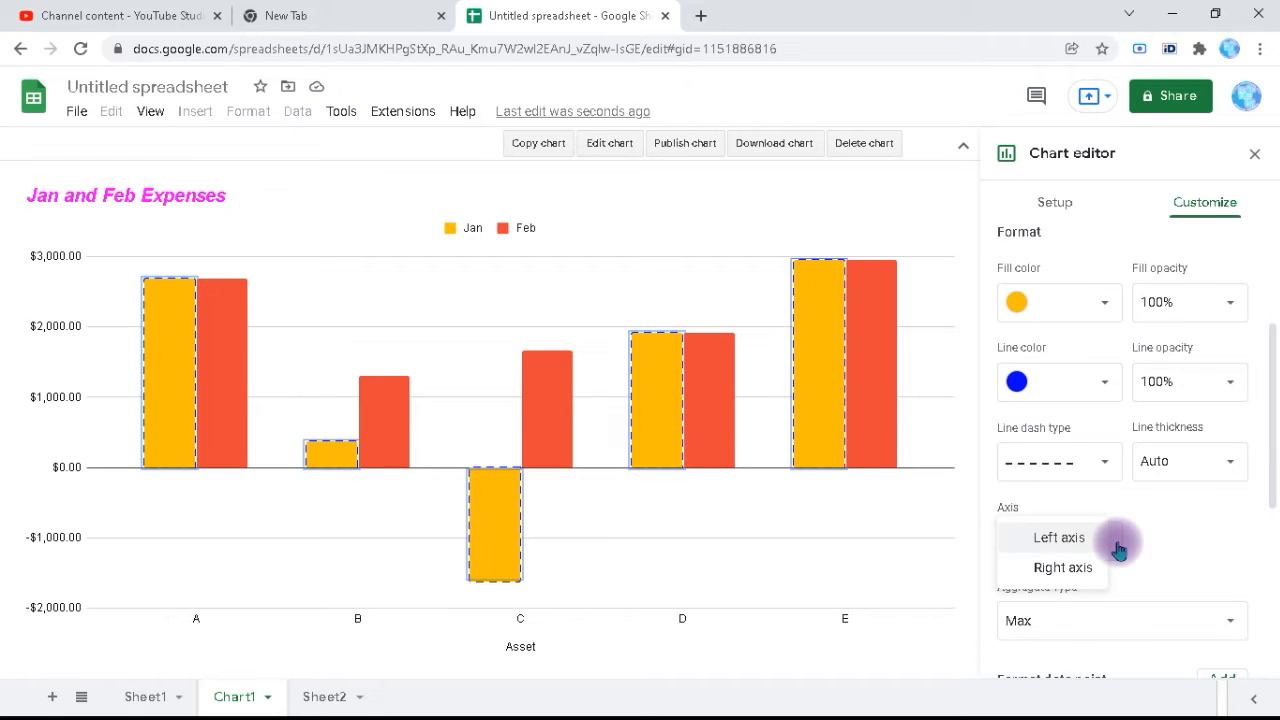
pyautogui.click(1103, 568)
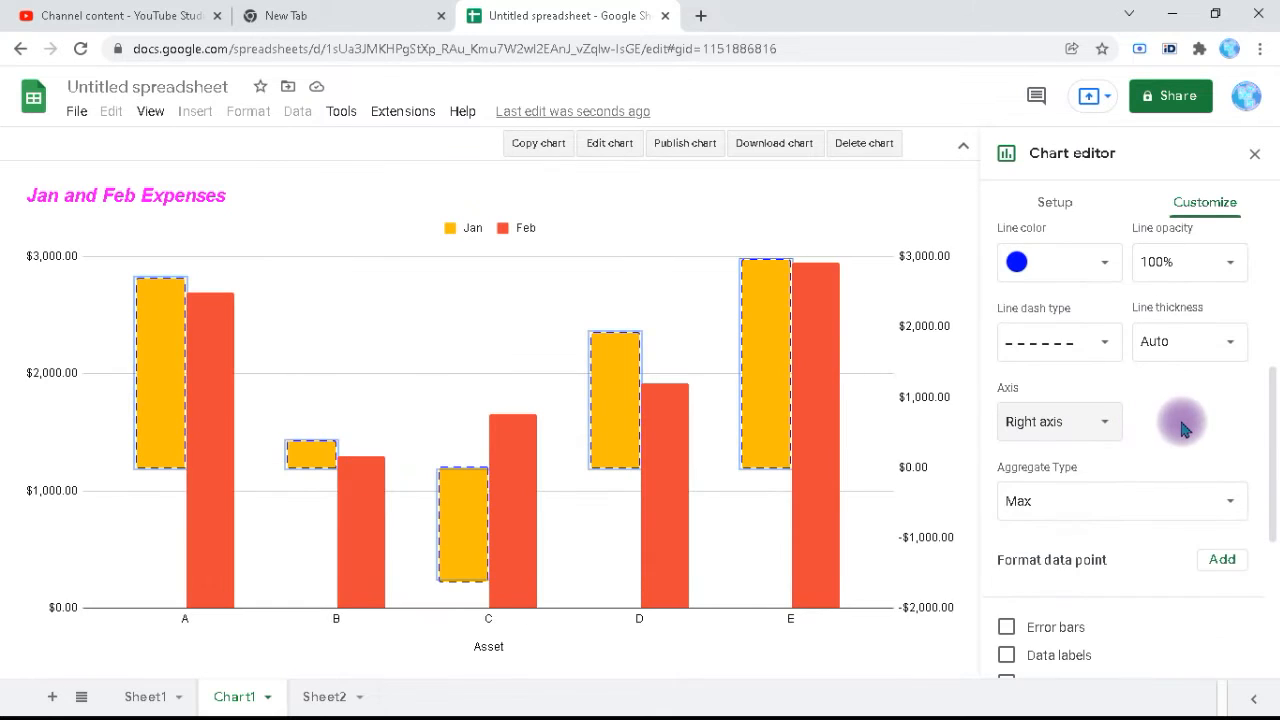
pyautogui.moveTo(1274, 430); pyautogui.dragTo(1273, 322)
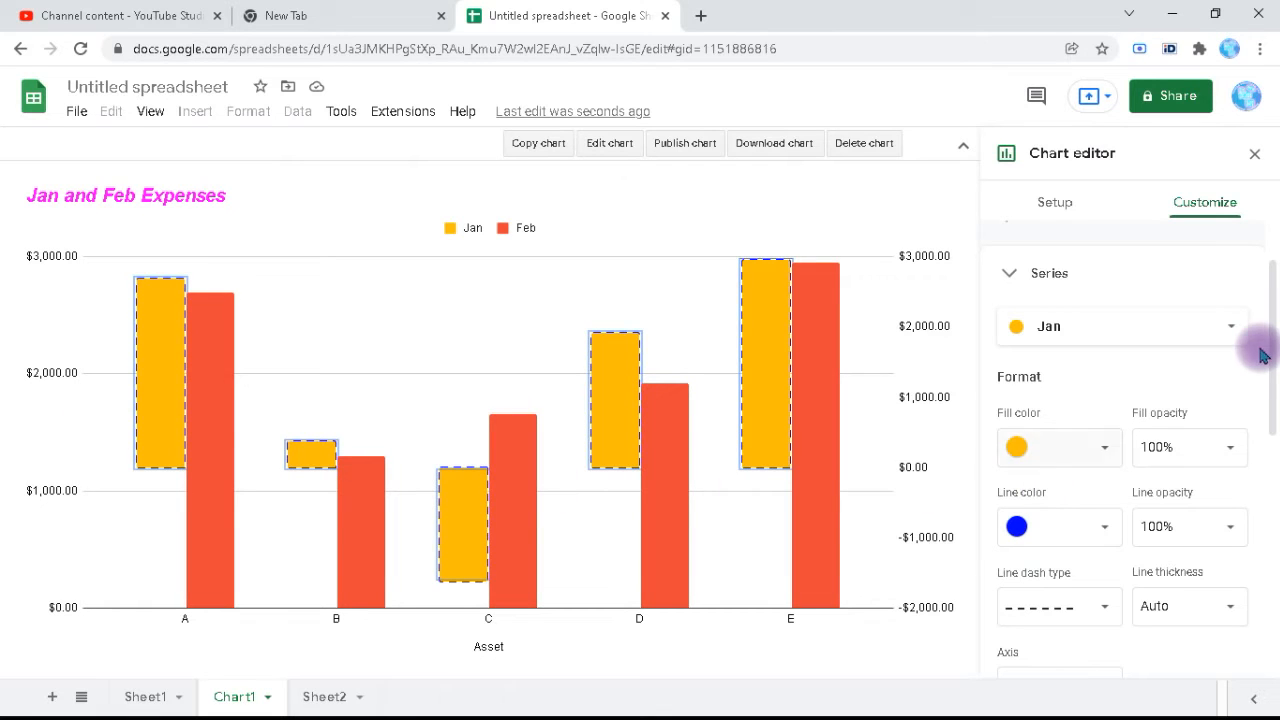
# Step: Assign the Jan series back to the left axis
pyautogui.click(1231, 328)
pyautogui.moveTo(1272, 396); pyautogui.dragTo(1273, 463)
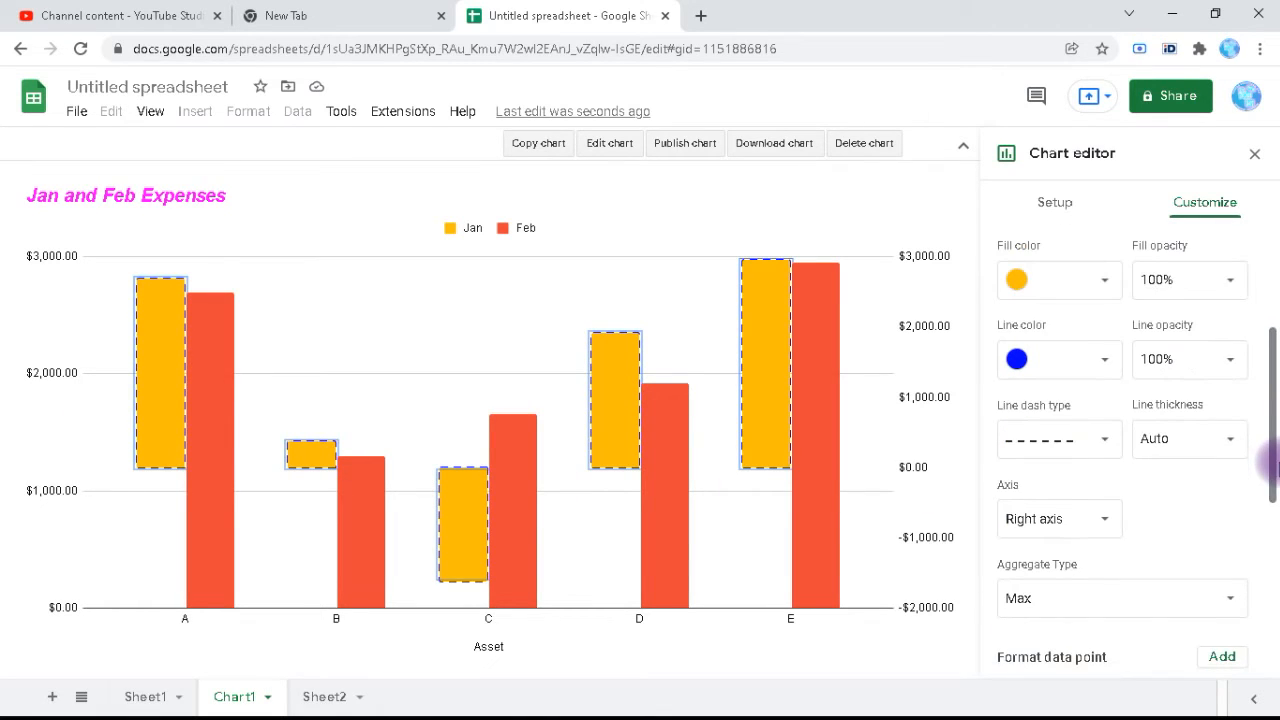
pyautogui.click(1100, 517)
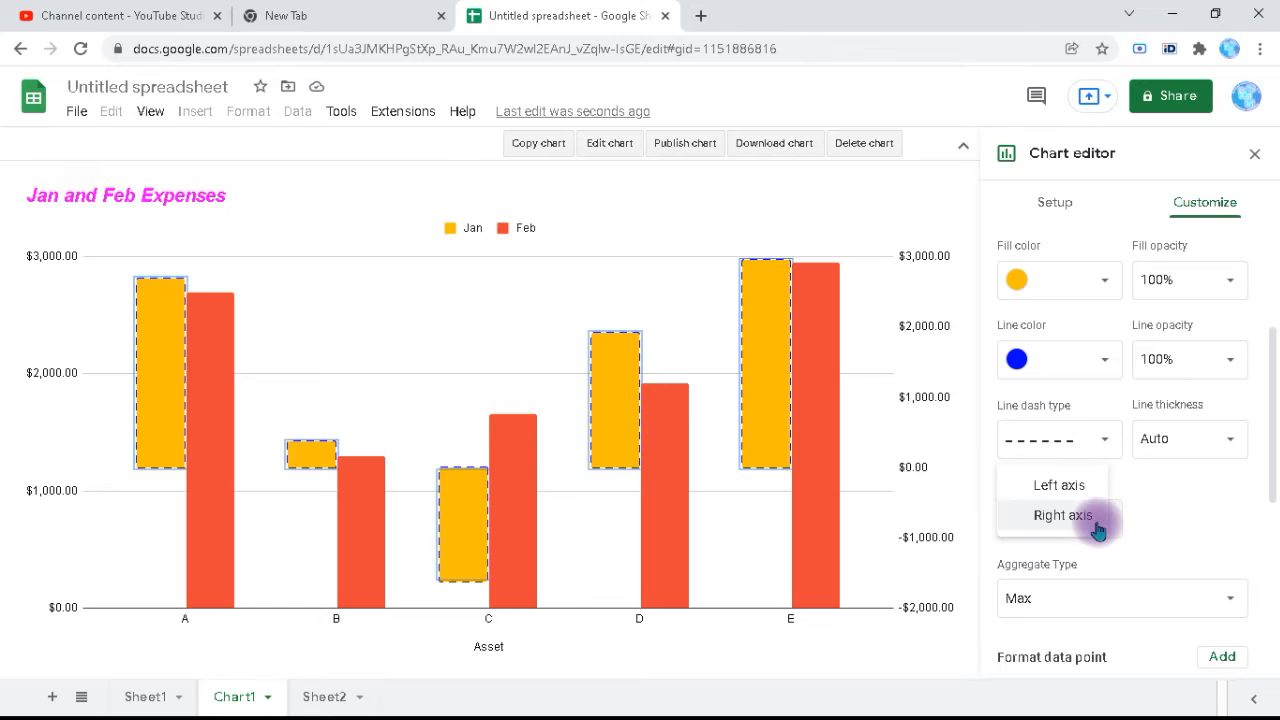
pyautogui.click(1066, 485)
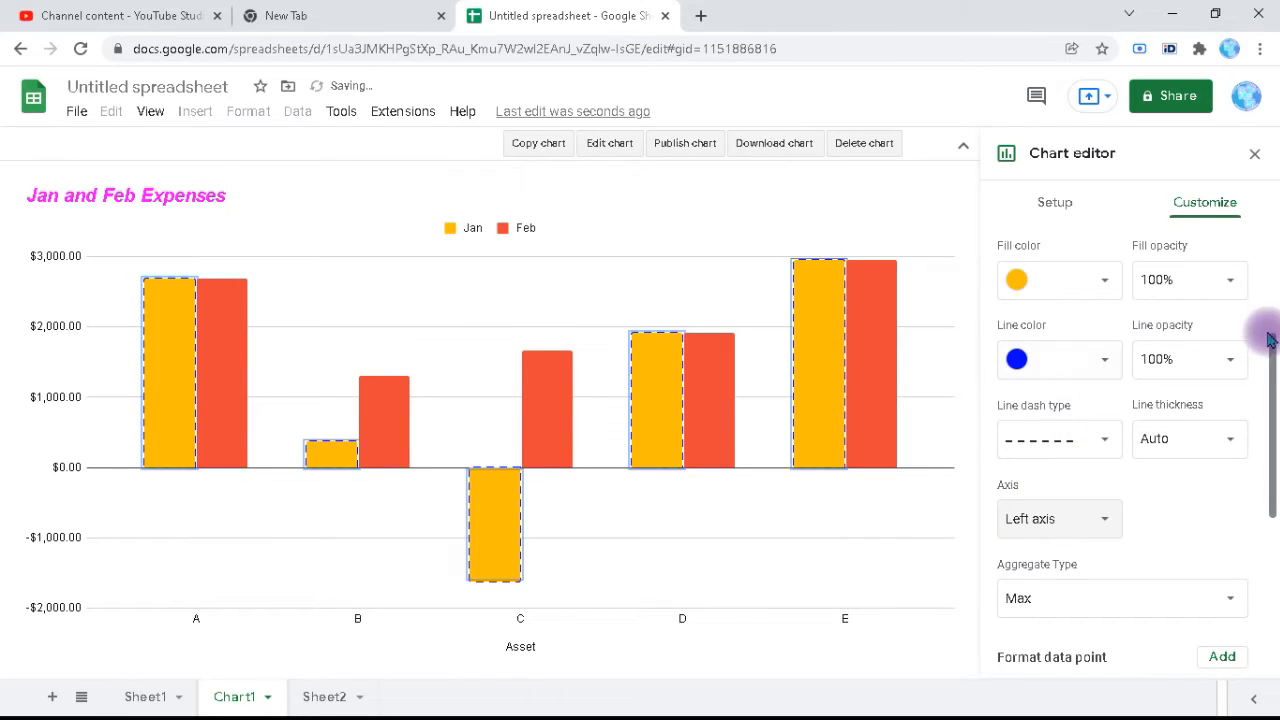
# Step: Apply the series formatting to all series and assign them to the right axis
pyautogui.scroll(3, 1272, 375)
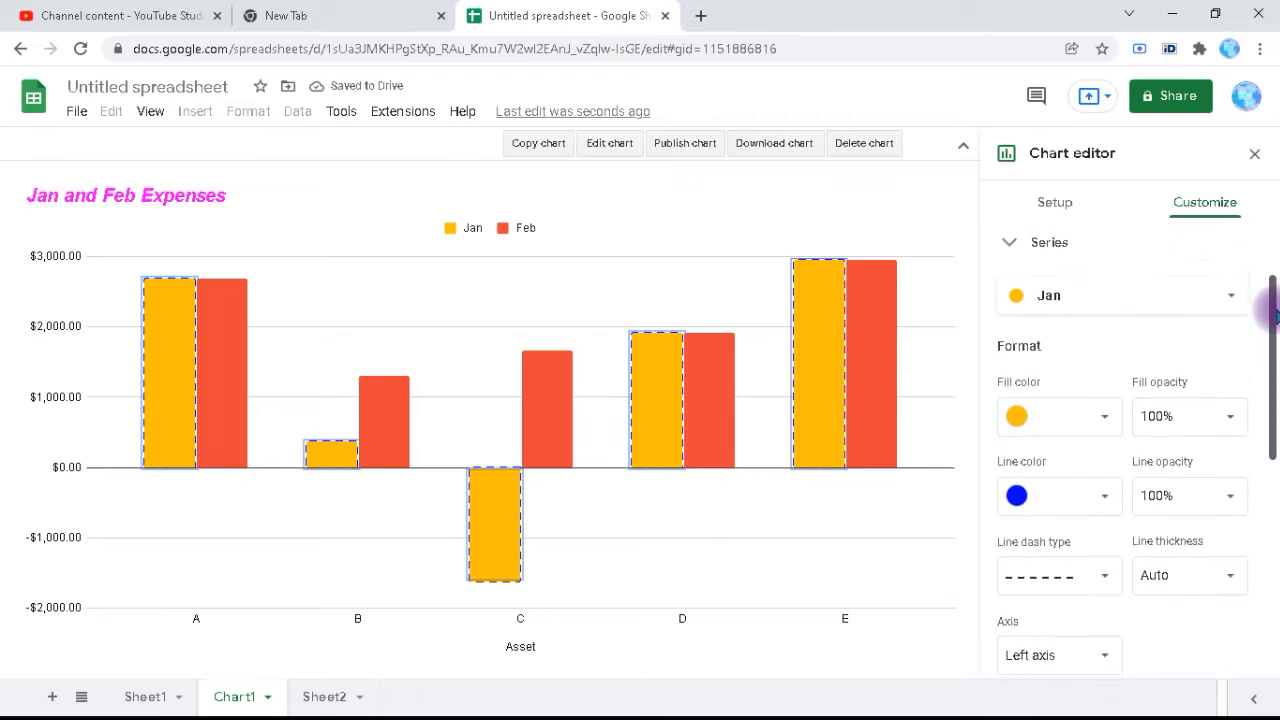
pyautogui.click(1155, 318)
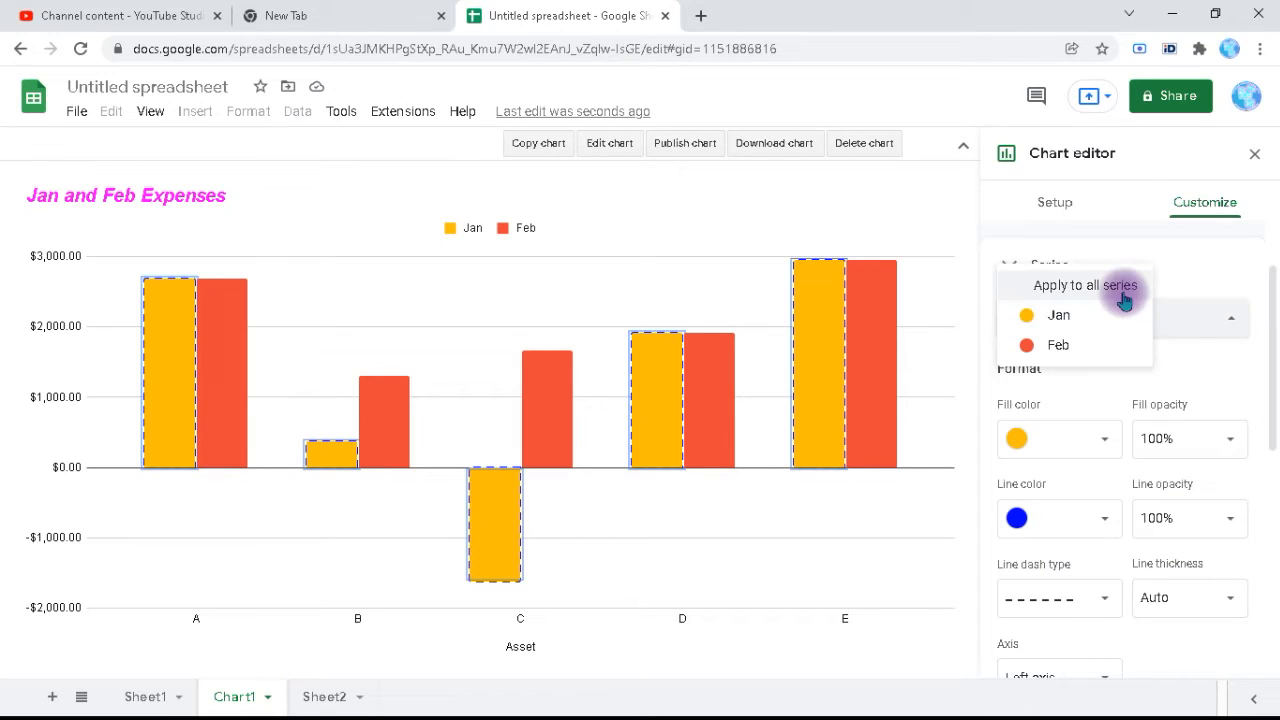
pyautogui.click(1121, 287)
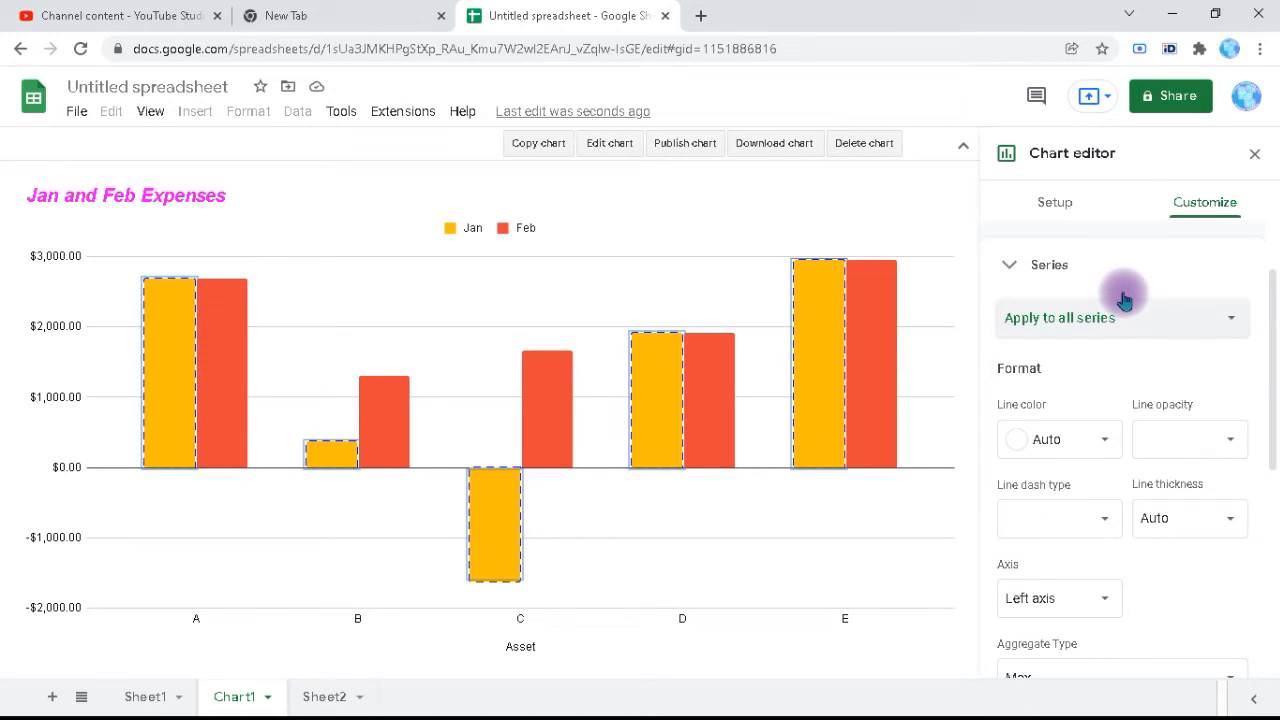
pyautogui.click(1090, 598)
pyautogui.click(1062, 623)
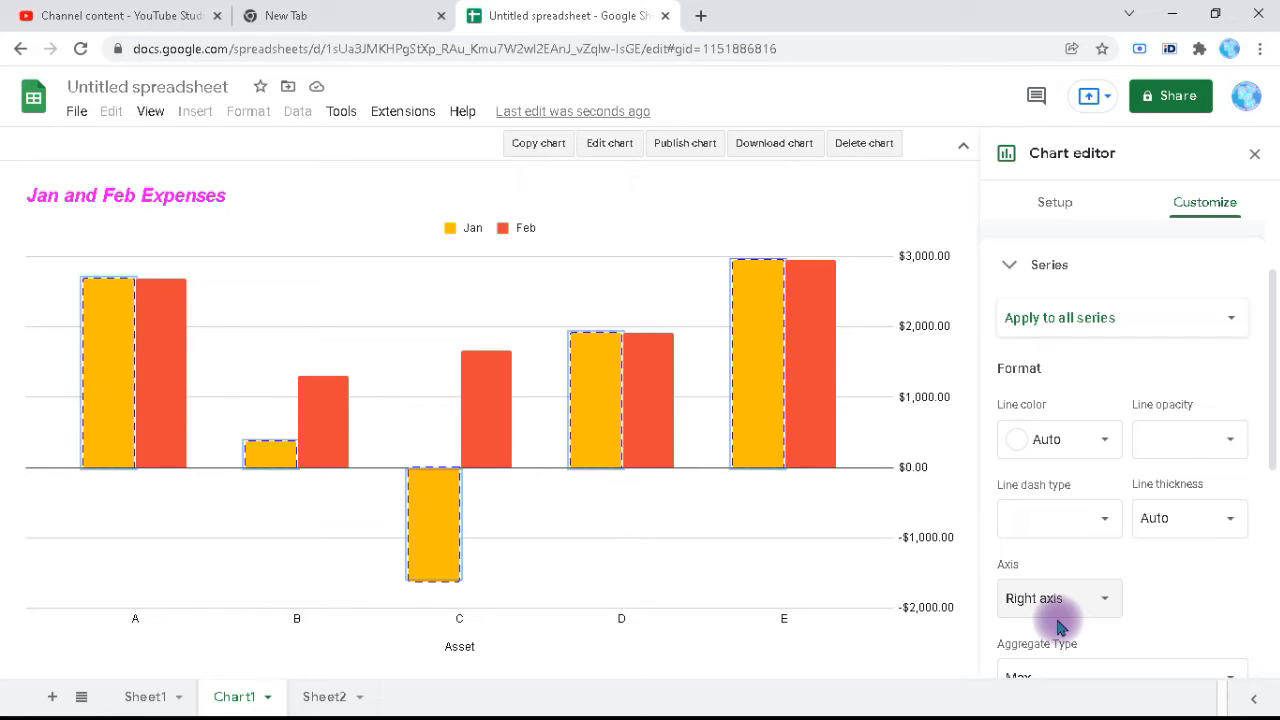
# Step: Add data labels to the Jan series columns
pyautogui.scroll(-3, 1229, 437)
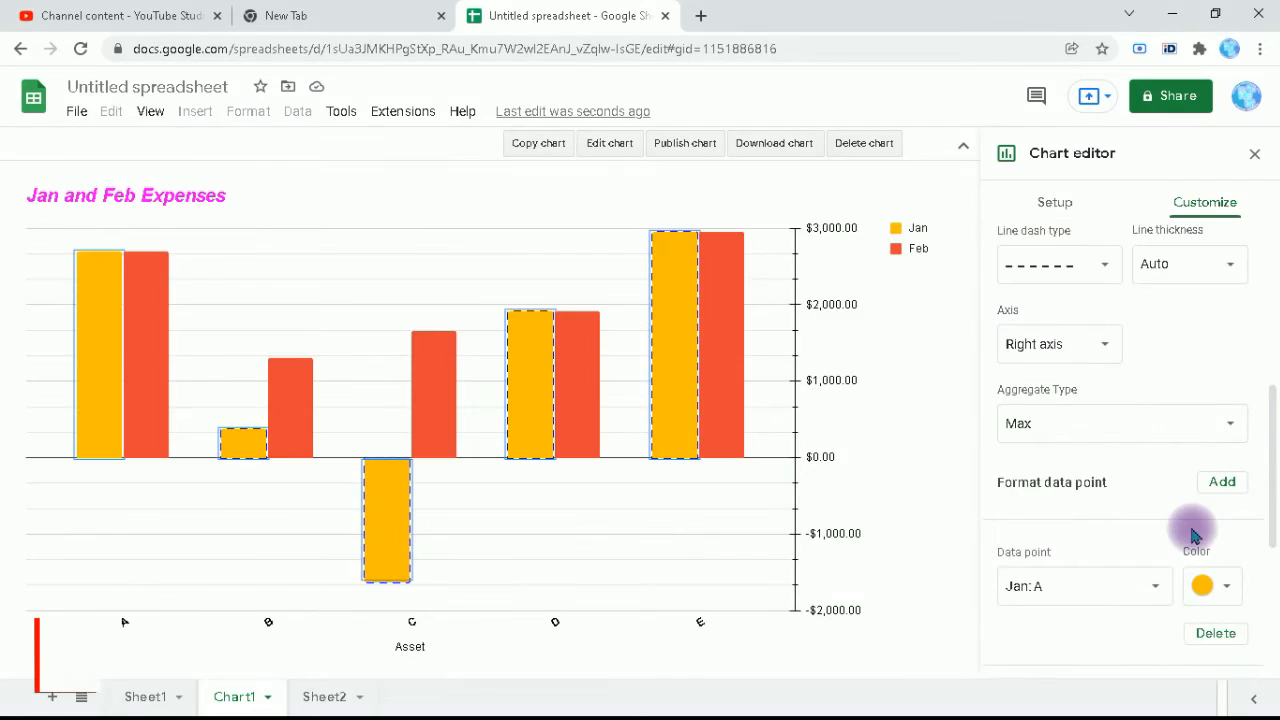
pyautogui.moveTo(1272, 518); pyautogui.dragTo(1270, 608)
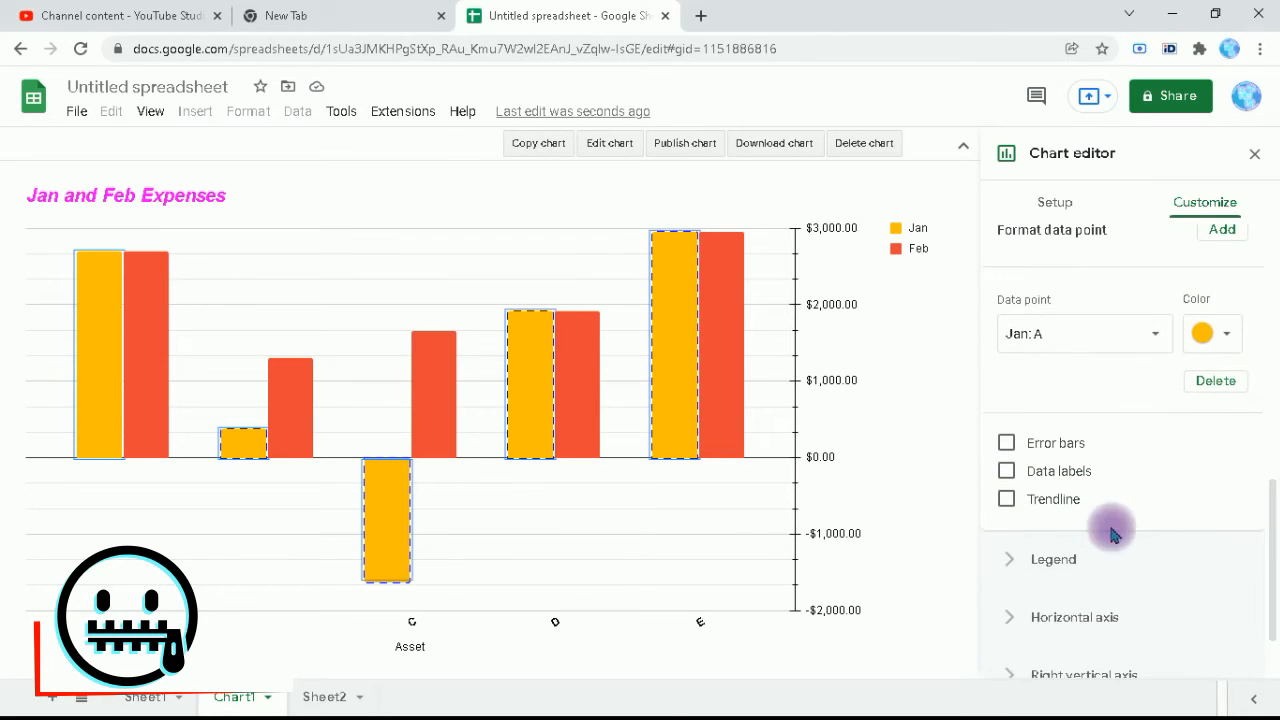
pyautogui.click(1007, 471)
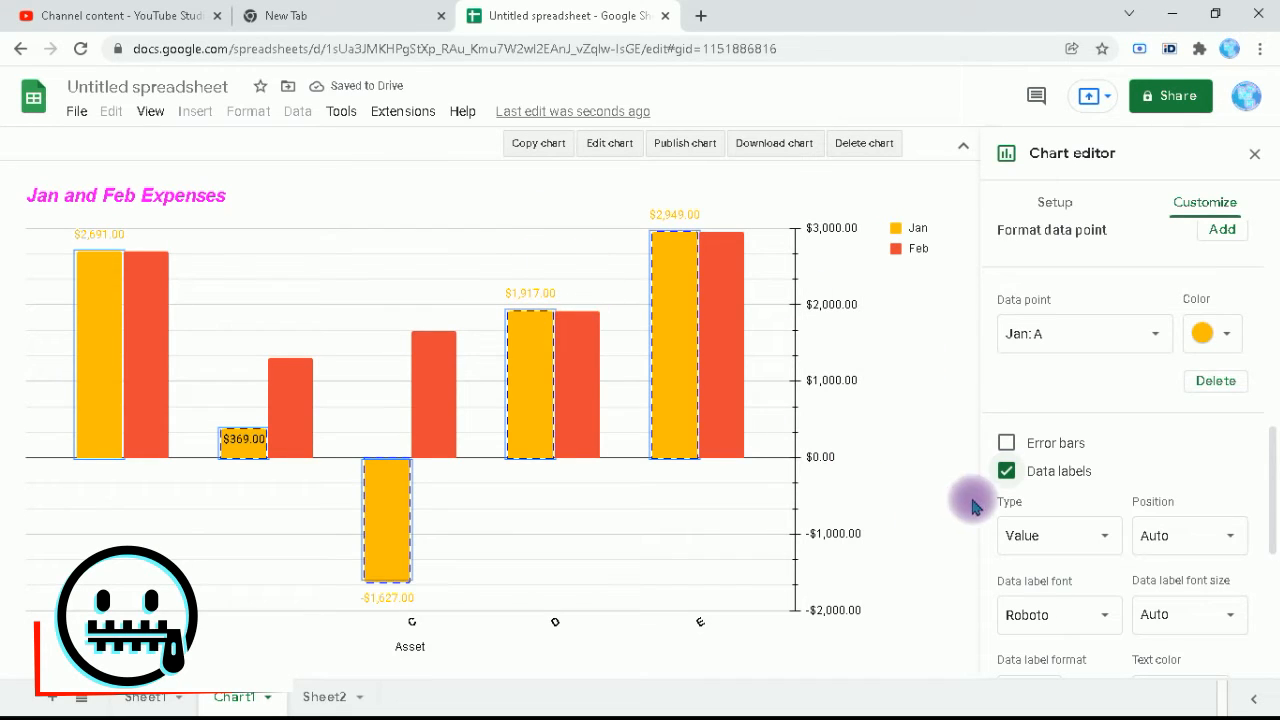
# Step: Add individual formatting for the Jan: A data point and color its column blue
pyautogui.scroll(8, 1255, 470)
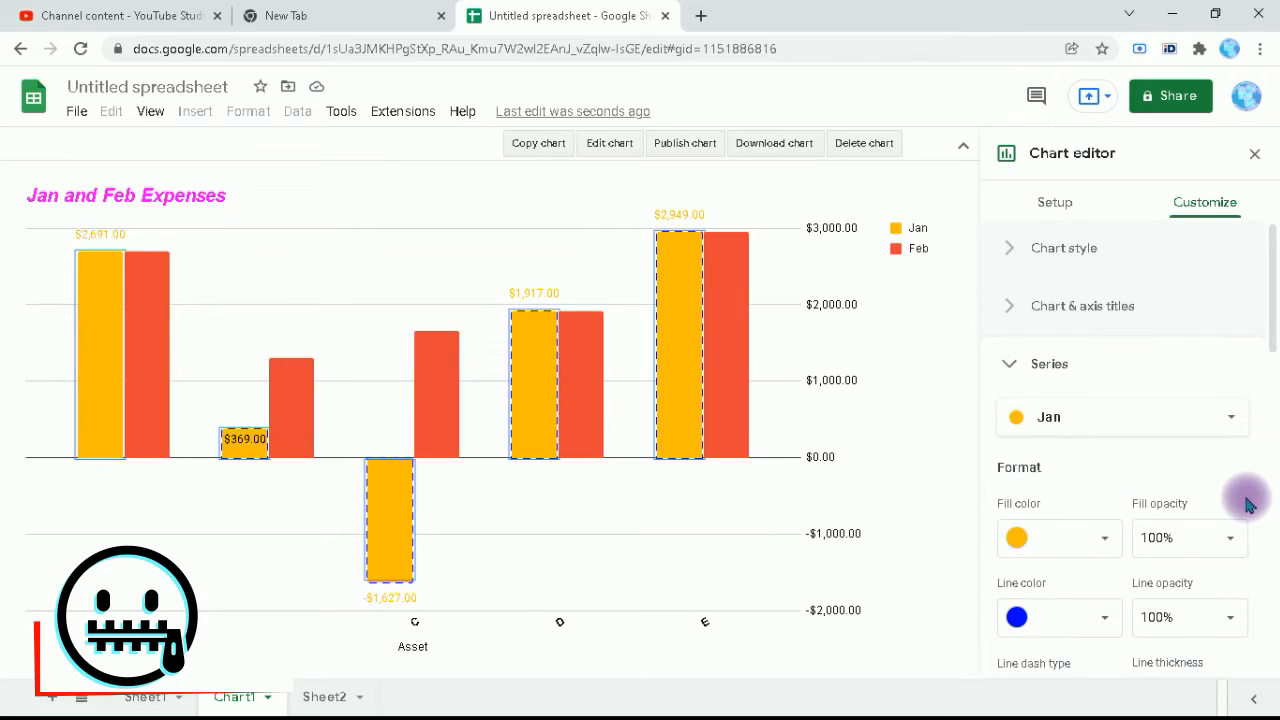
pyautogui.moveTo(1273, 340); pyautogui.dragTo(1273, 440)
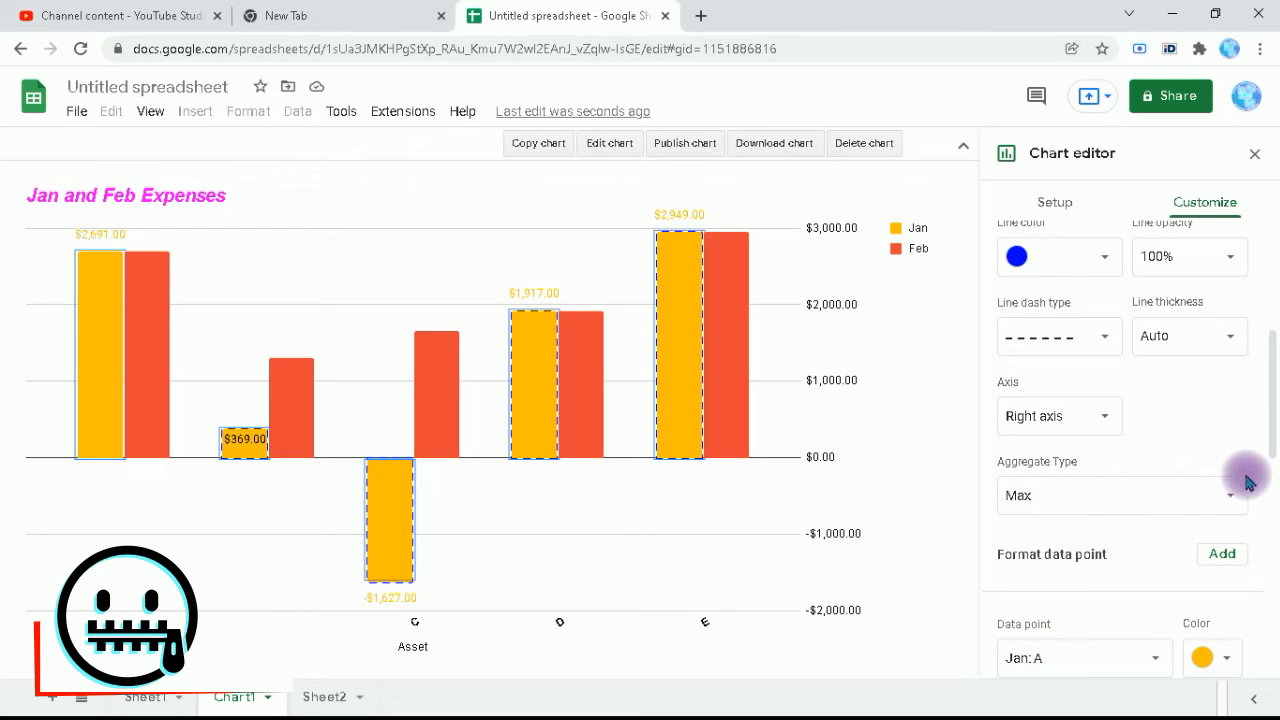
pyautogui.click(1223, 558)
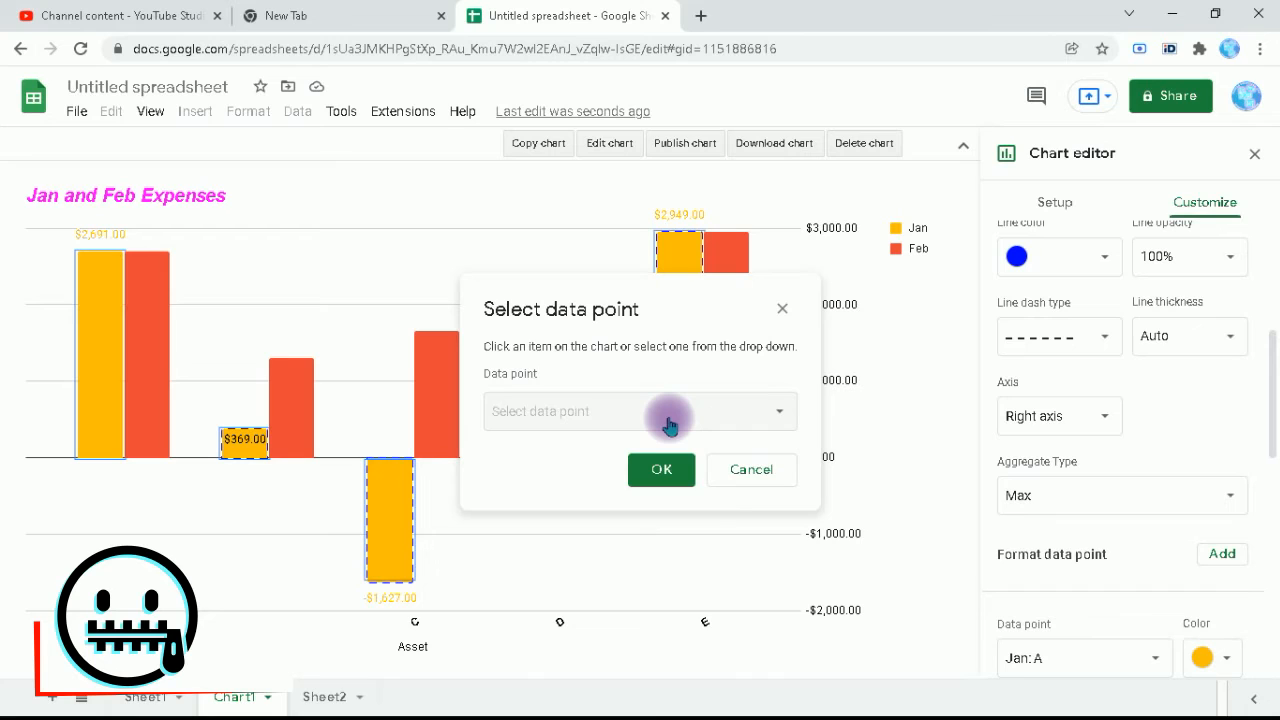
pyautogui.click(668, 426)
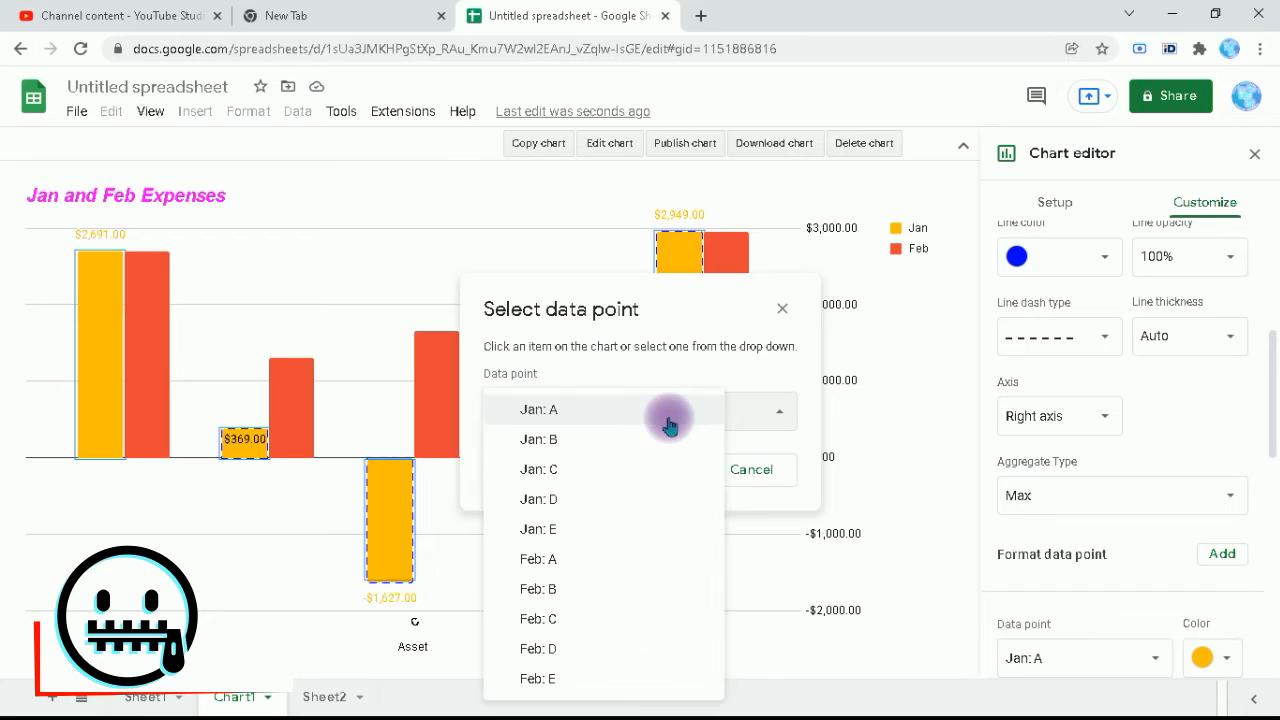
pyautogui.click(598, 420)
pyautogui.click(645, 470)
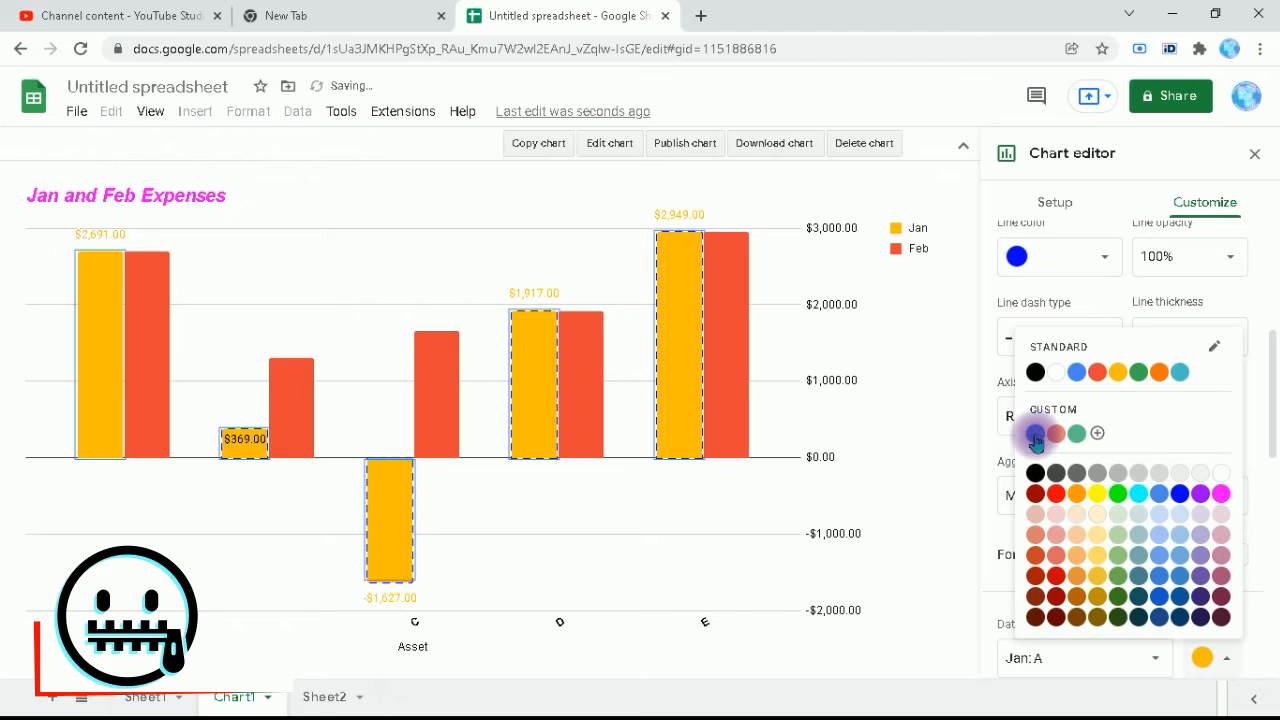
pyautogui.click(1036, 434)
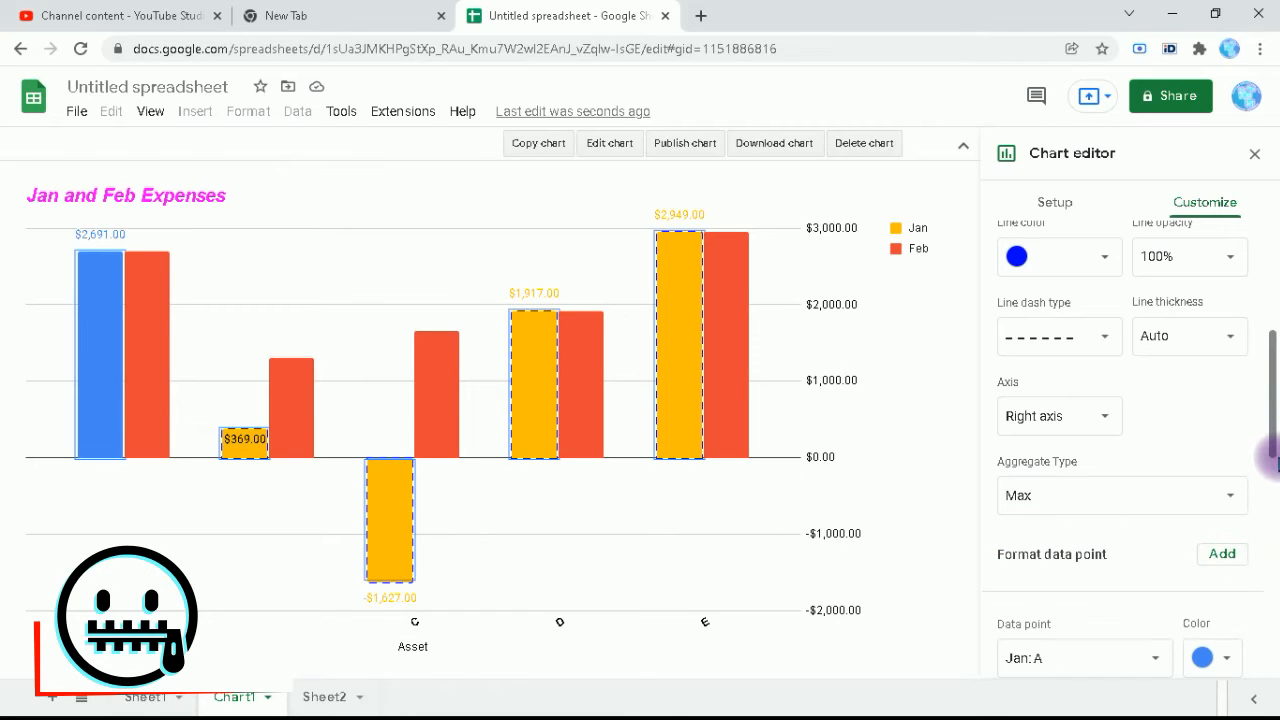
# Step: Add a linear trendline to the Jan series and remove it again
pyautogui.moveTo(1274, 447); pyautogui.dragTo(1270, 620)
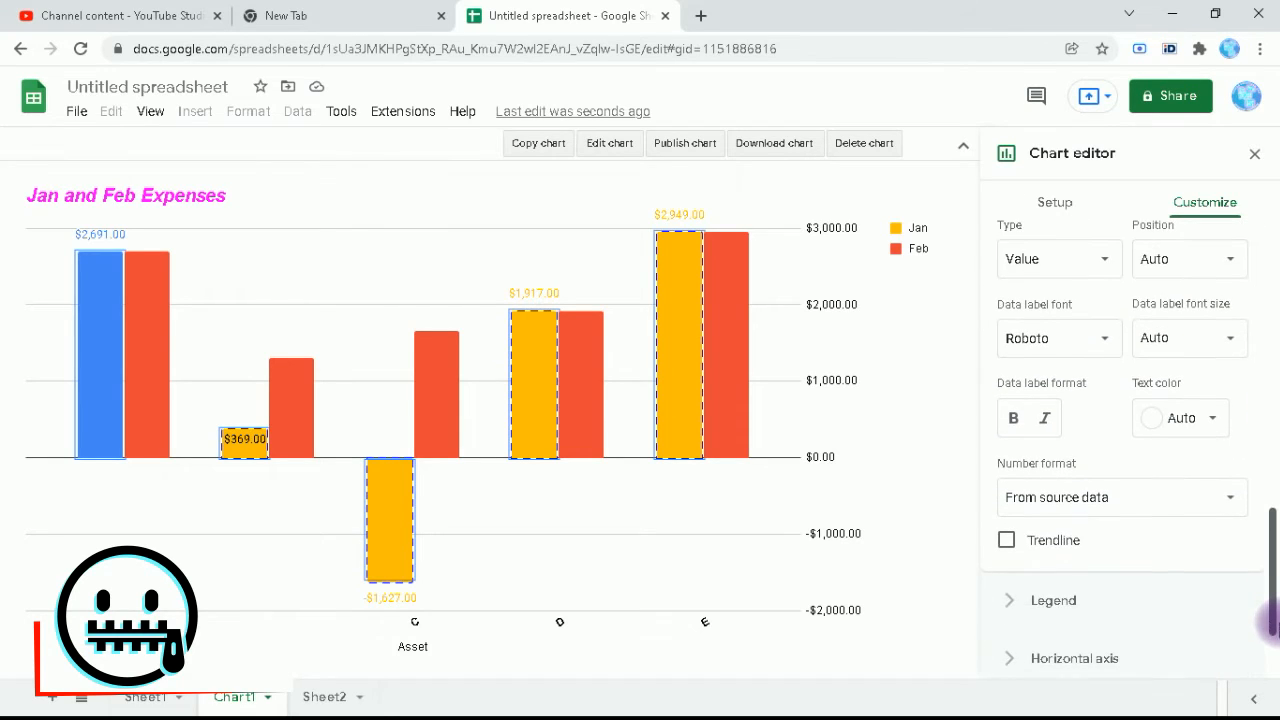
pyautogui.click(1008, 541)
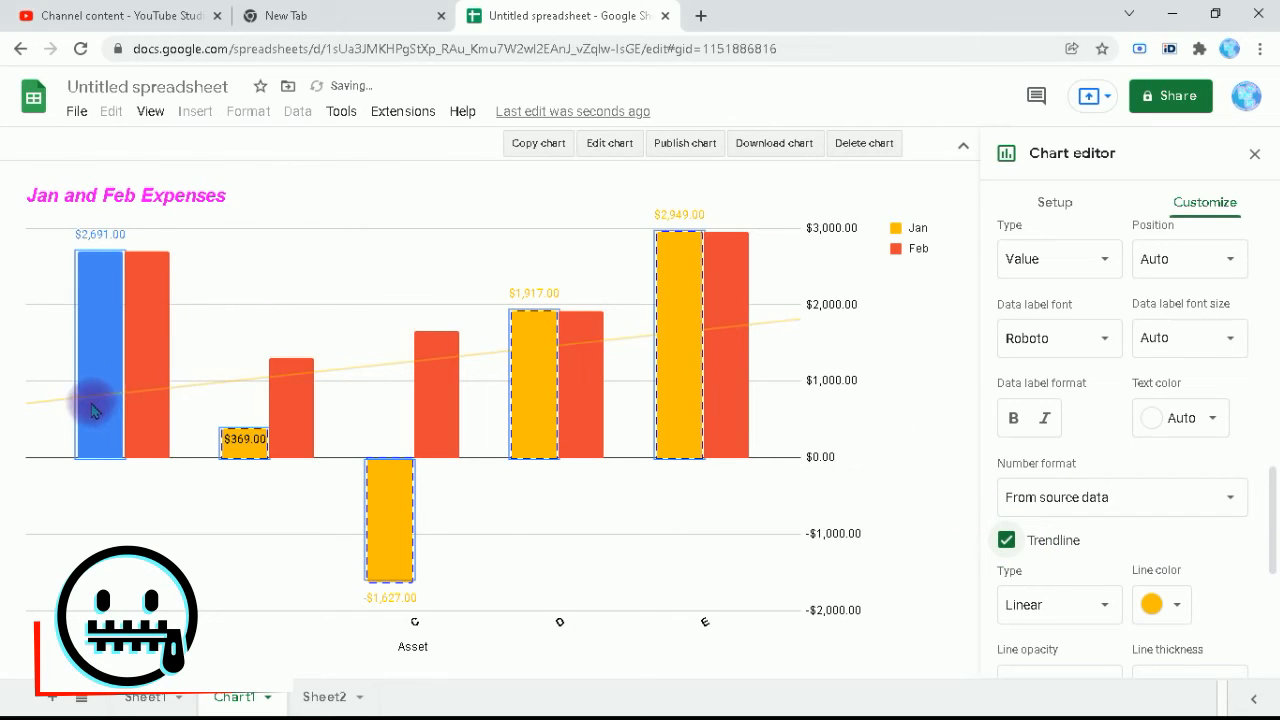
pyautogui.click(1008, 548)
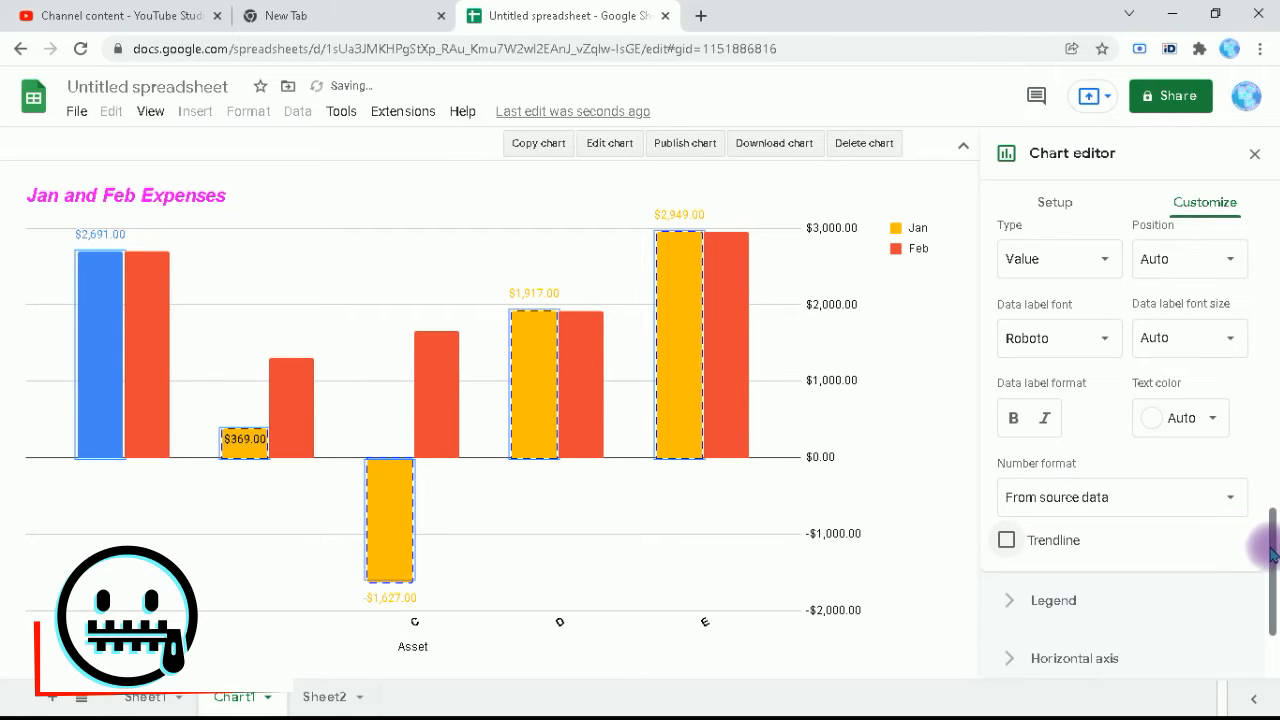
# Step: Remove the Jan series data labels and delete the individual formatting of the Jan: A data point
pyautogui.moveTo(1272, 560); pyautogui.dragTo(1270, 432)
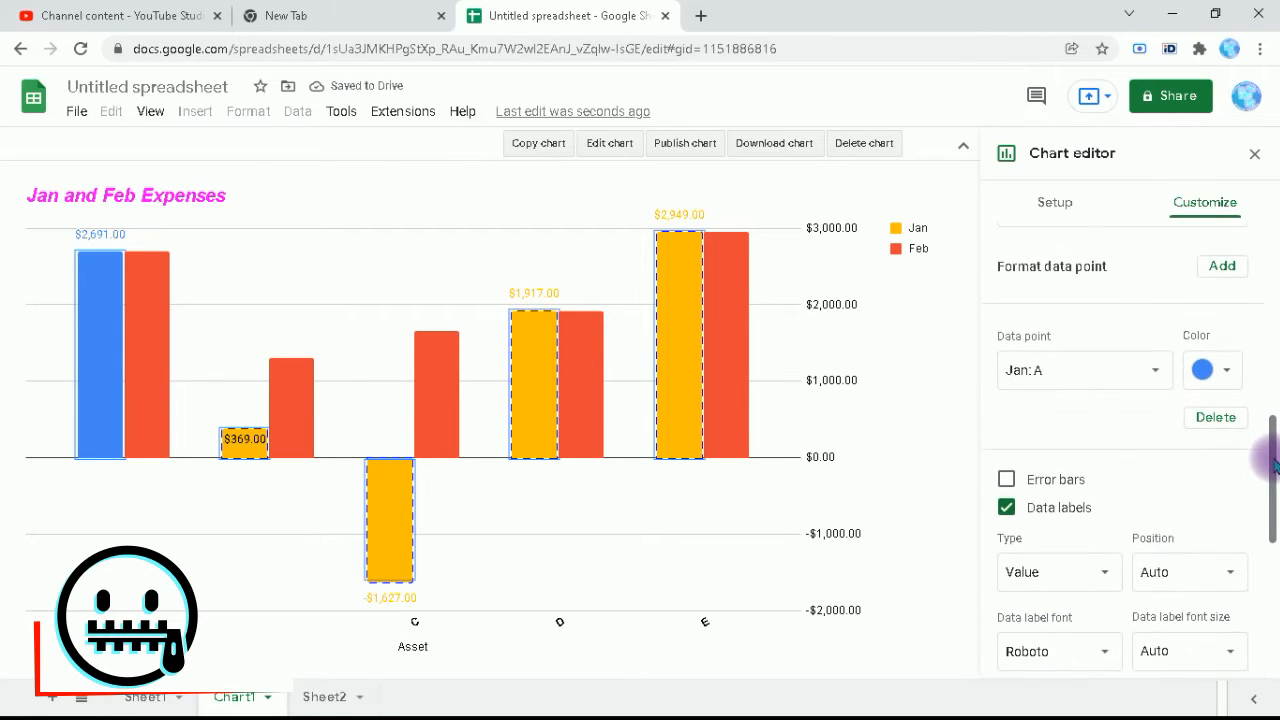
pyautogui.click(1010, 510)
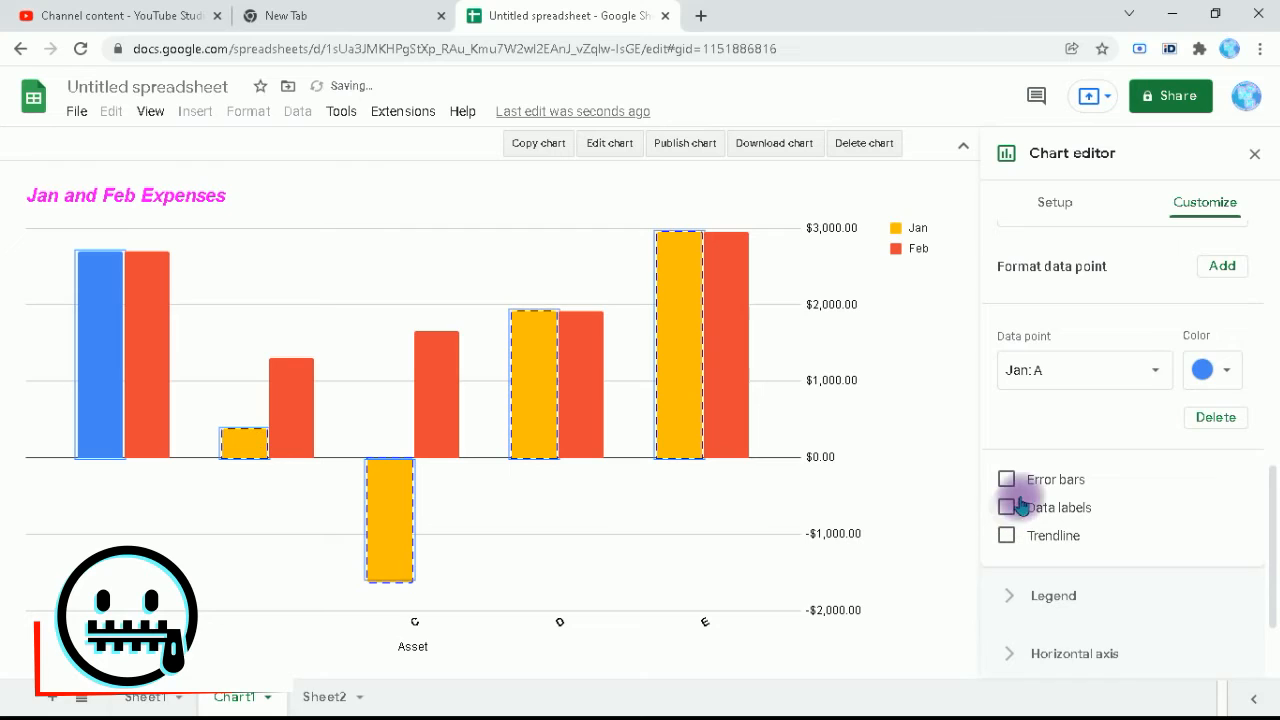
pyautogui.click(1214, 420)
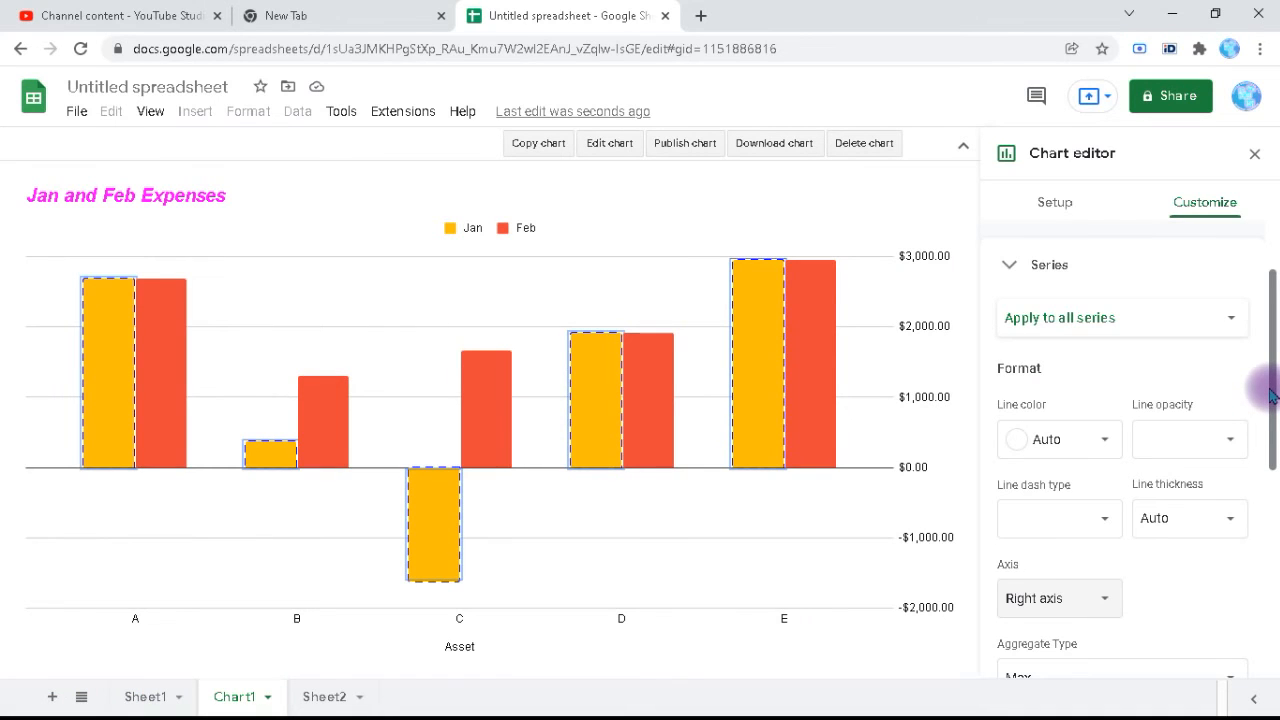
# Step: Close the series settings and set the chart legend's position to Right
pyautogui.moveTo(1270, 389); pyautogui.dragTo(1270, 384)
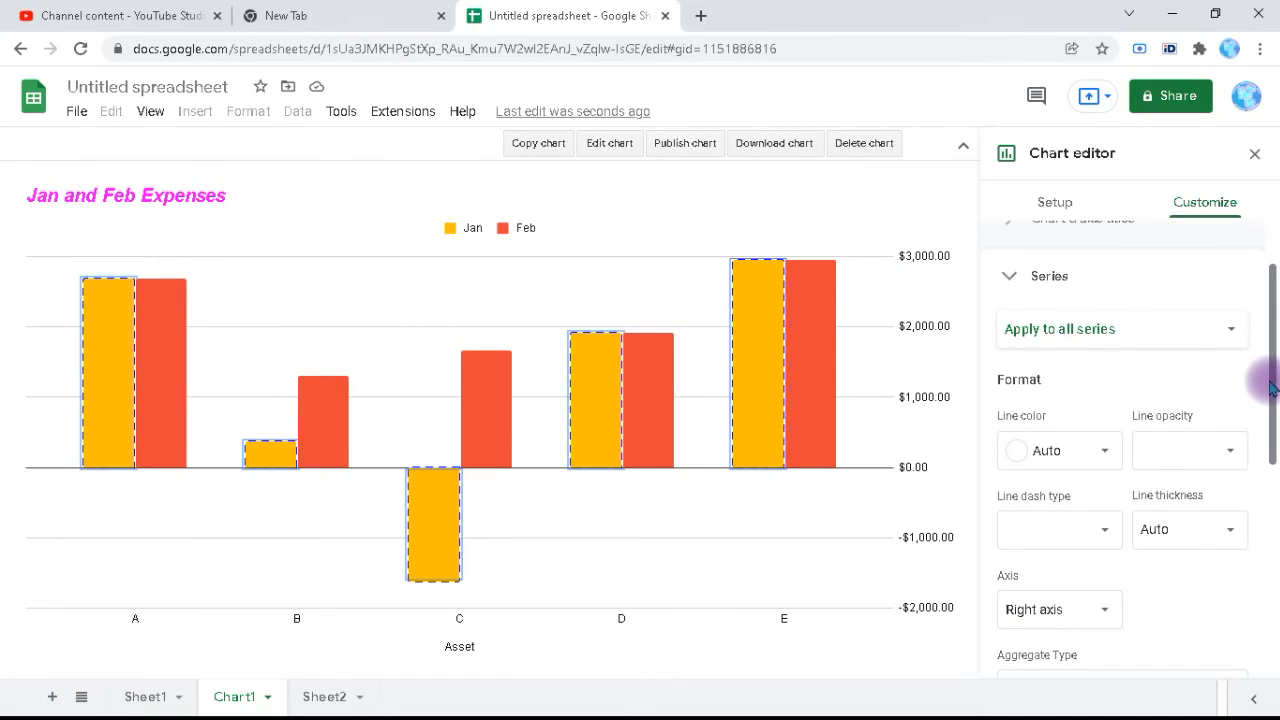
pyautogui.click(1001, 281)
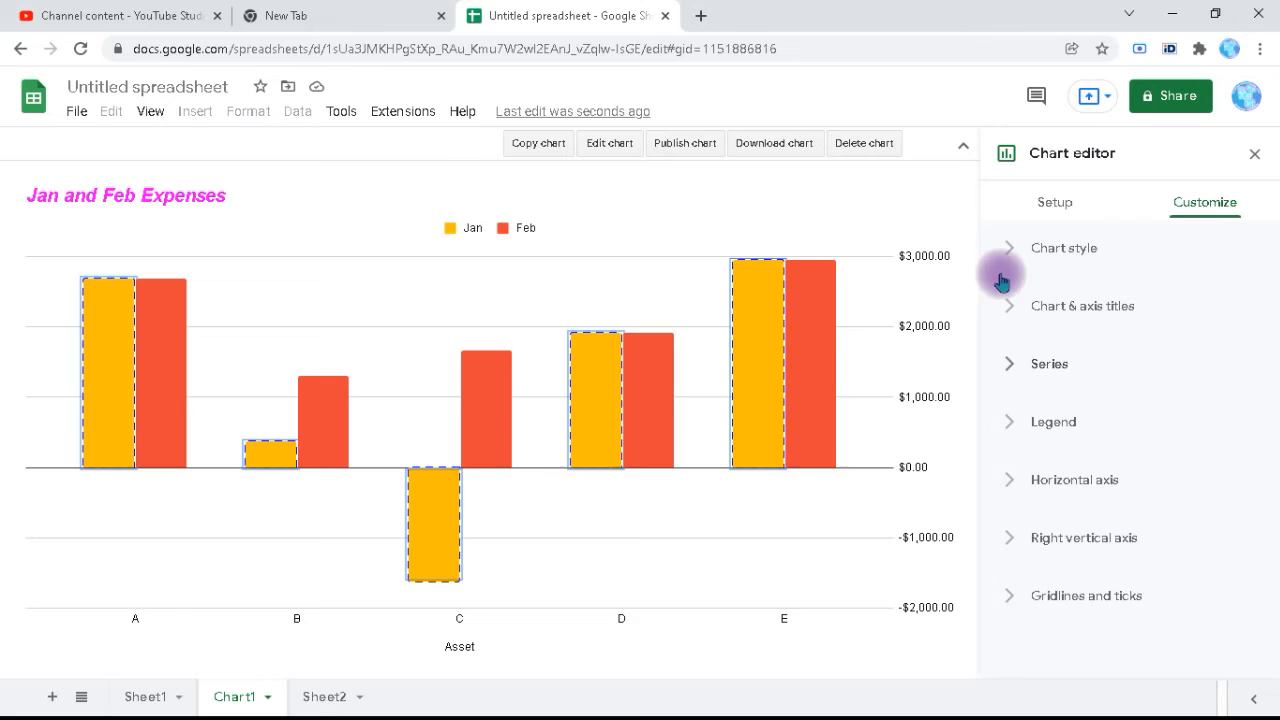
pyautogui.click(1008, 427)
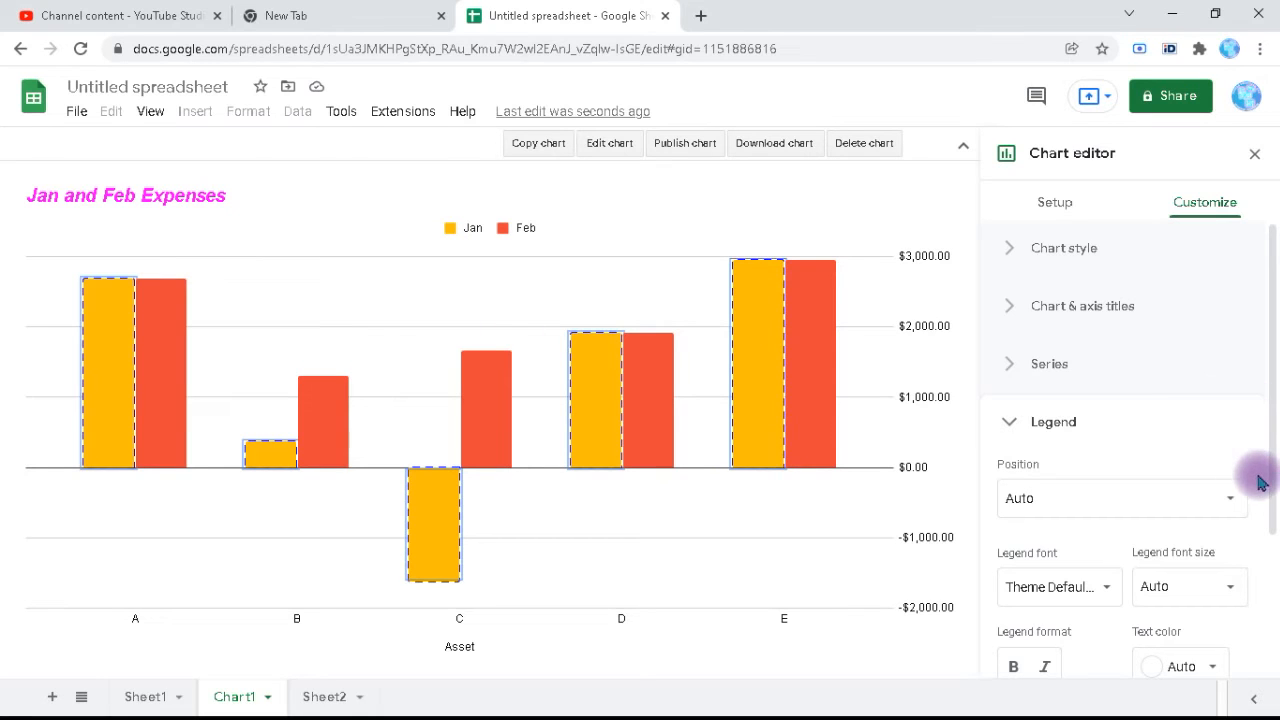
pyautogui.click(1235, 499)
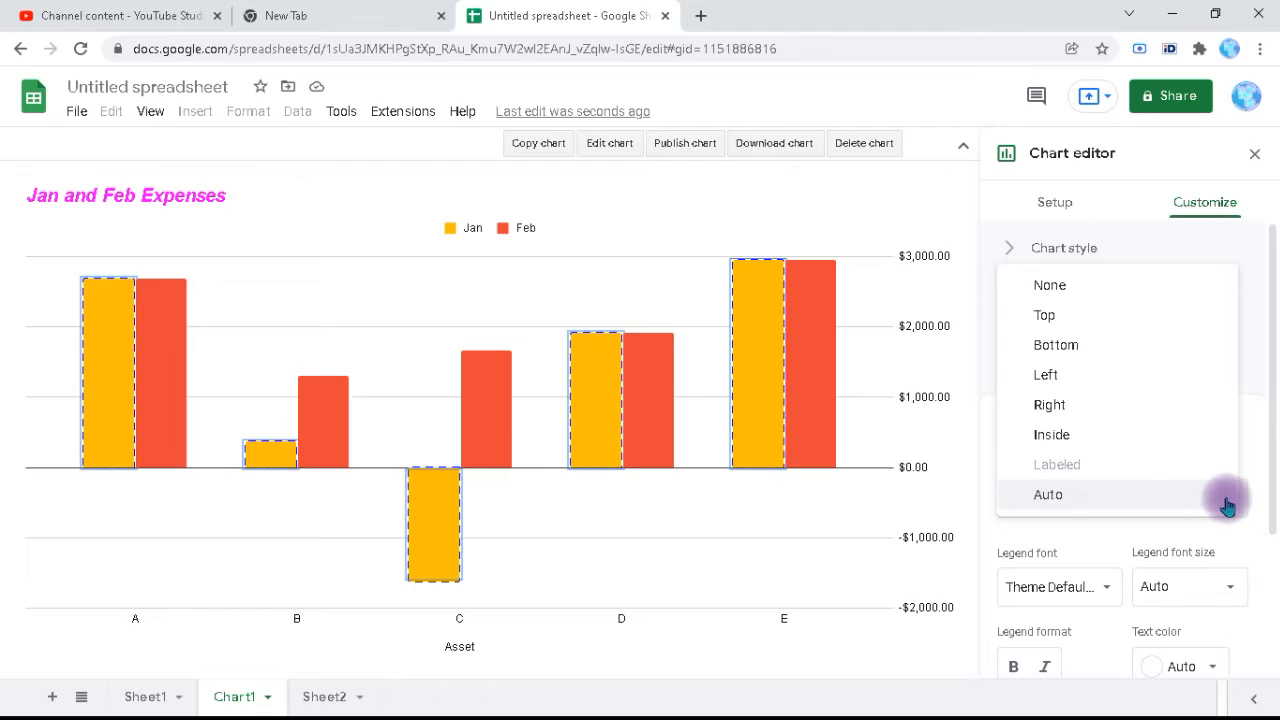
pyautogui.click(1055, 410)
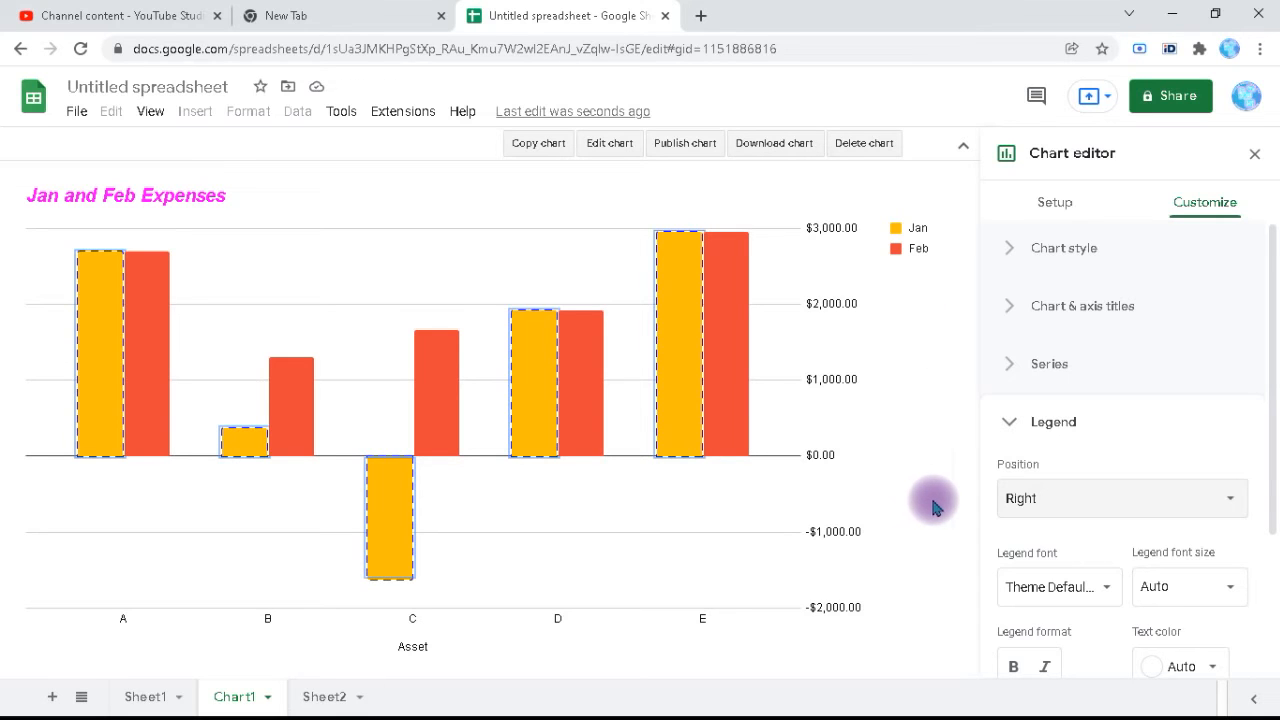
# Step: Make the horizontal axis labels bold and slant them at 30°
pyautogui.moveTo(1272, 443); pyautogui.dragTo(1266, 614)
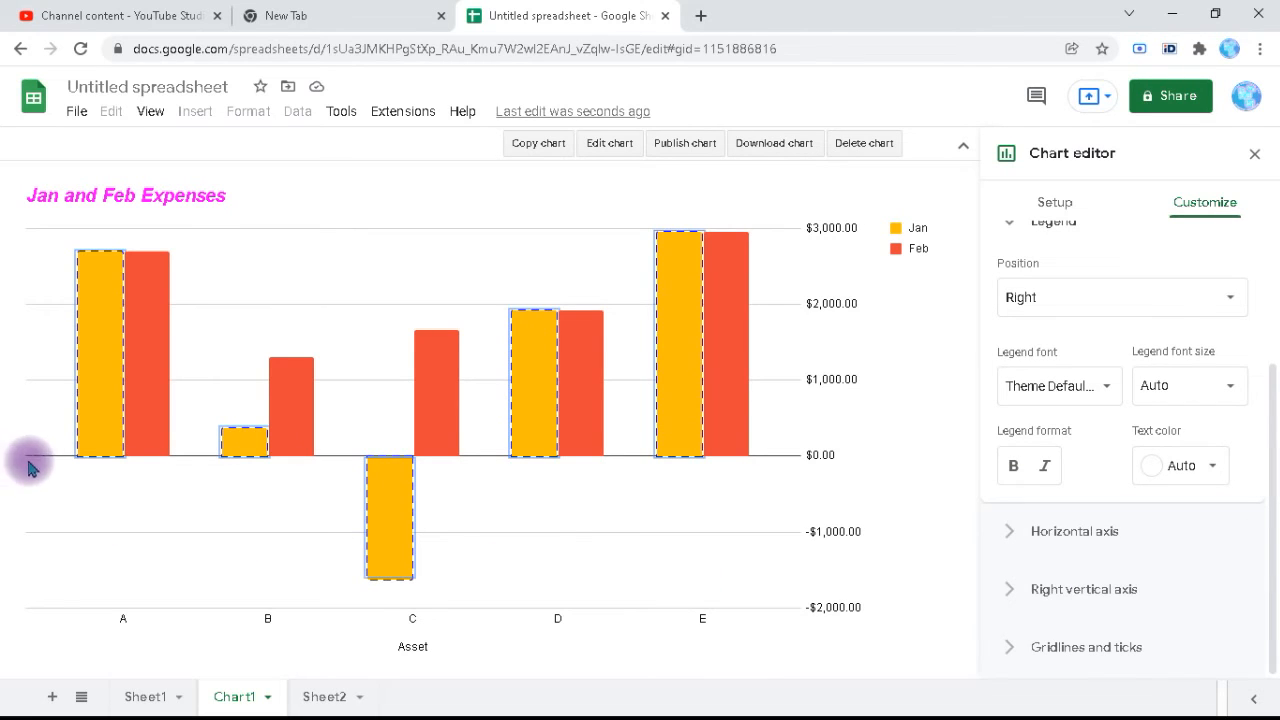
pyautogui.click(1010, 540)
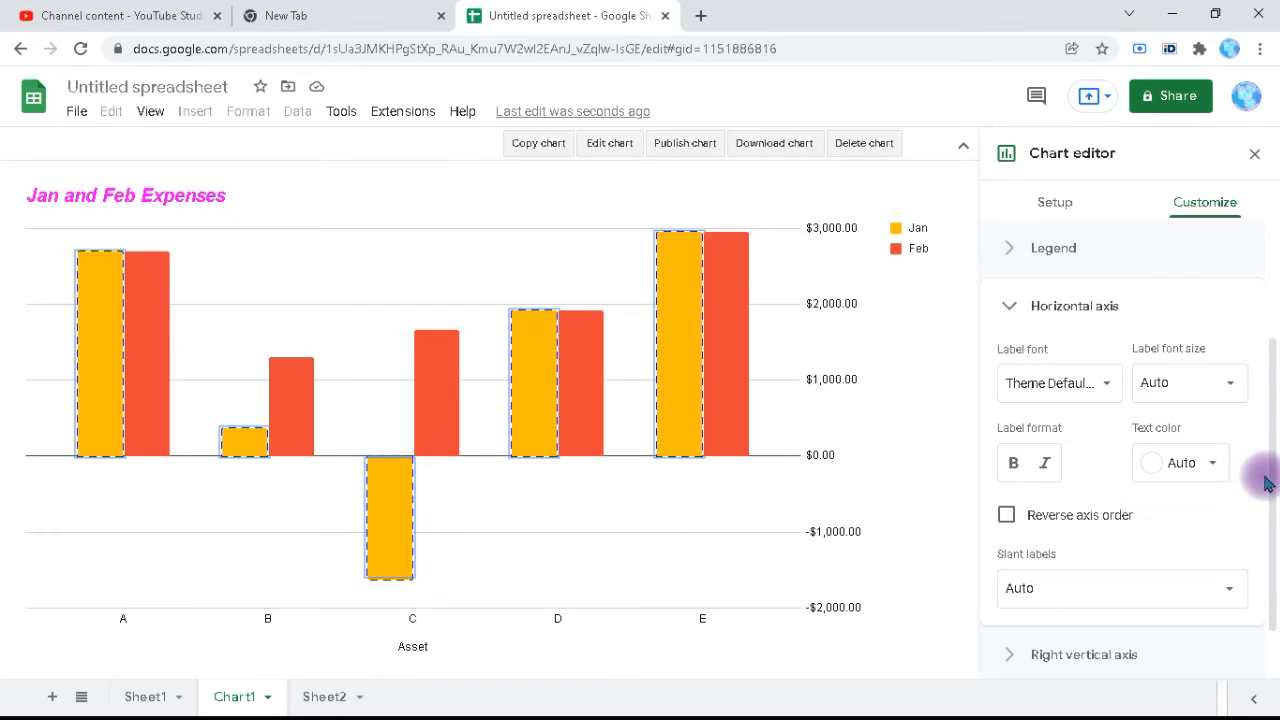
pyautogui.moveTo(1275, 455); pyautogui.dragTo(1262, 491)
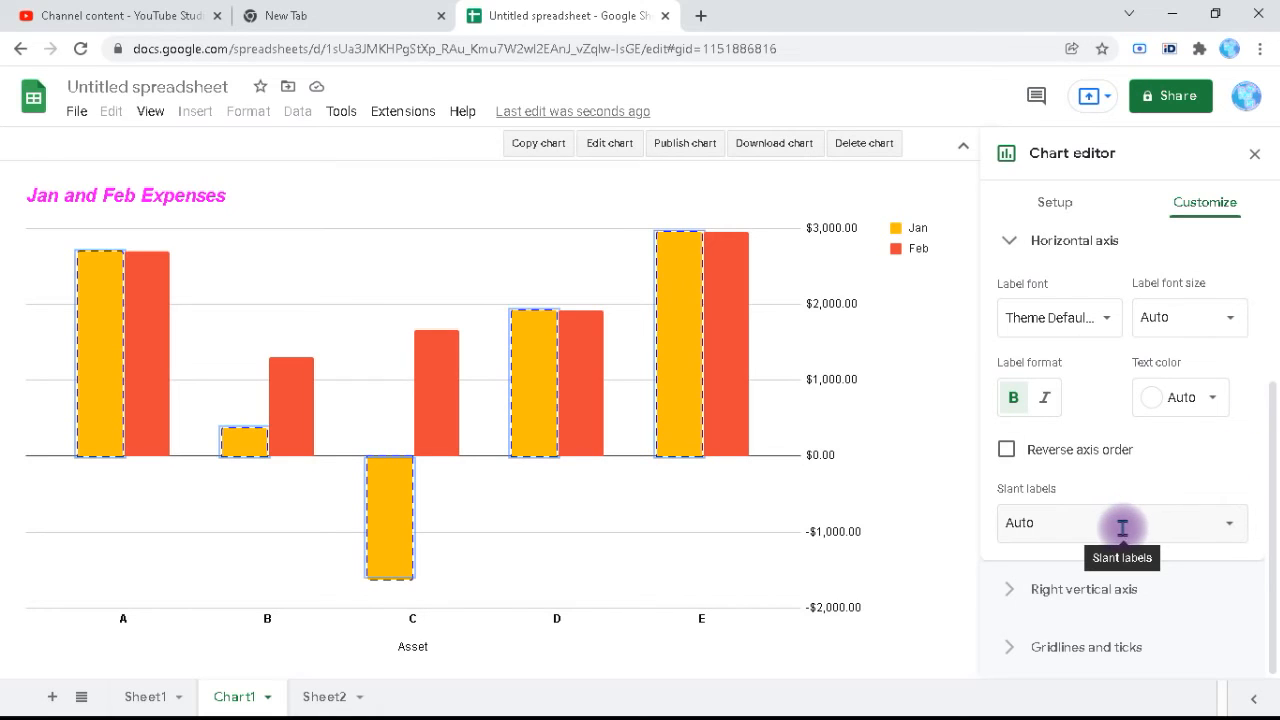
pyautogui.click(1228, 530)
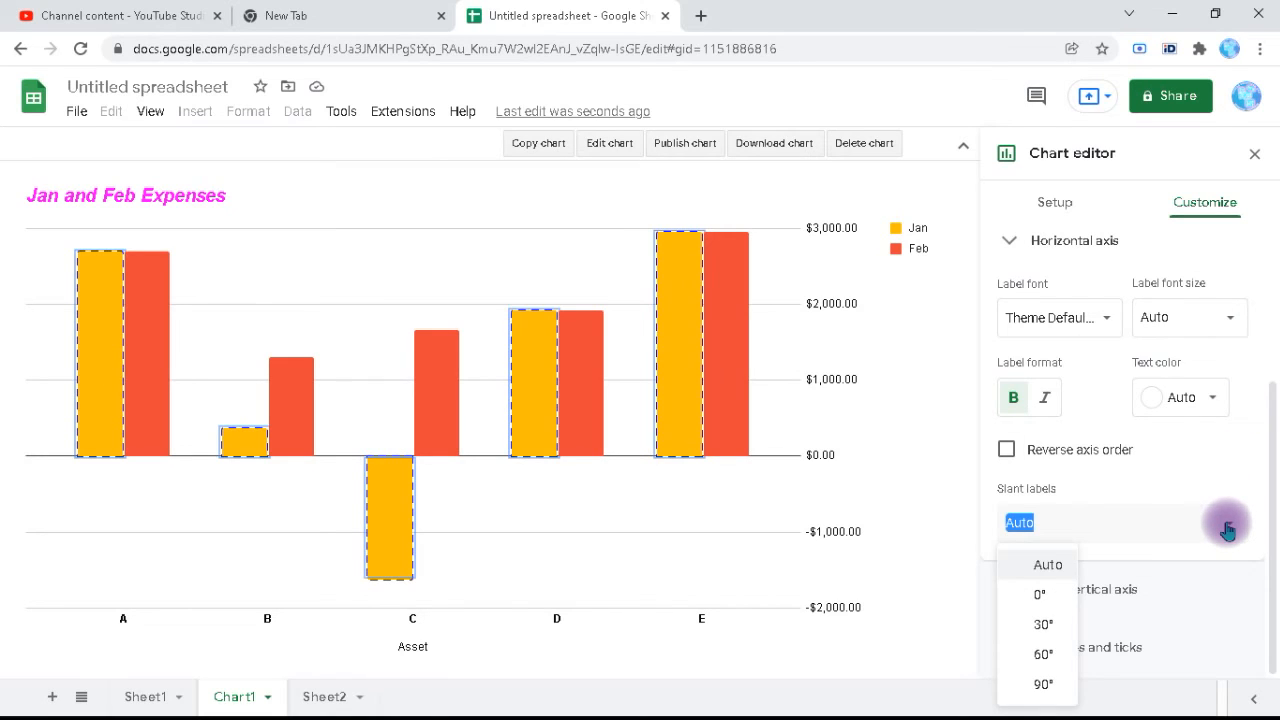
pyautogui.click(1040, 624)
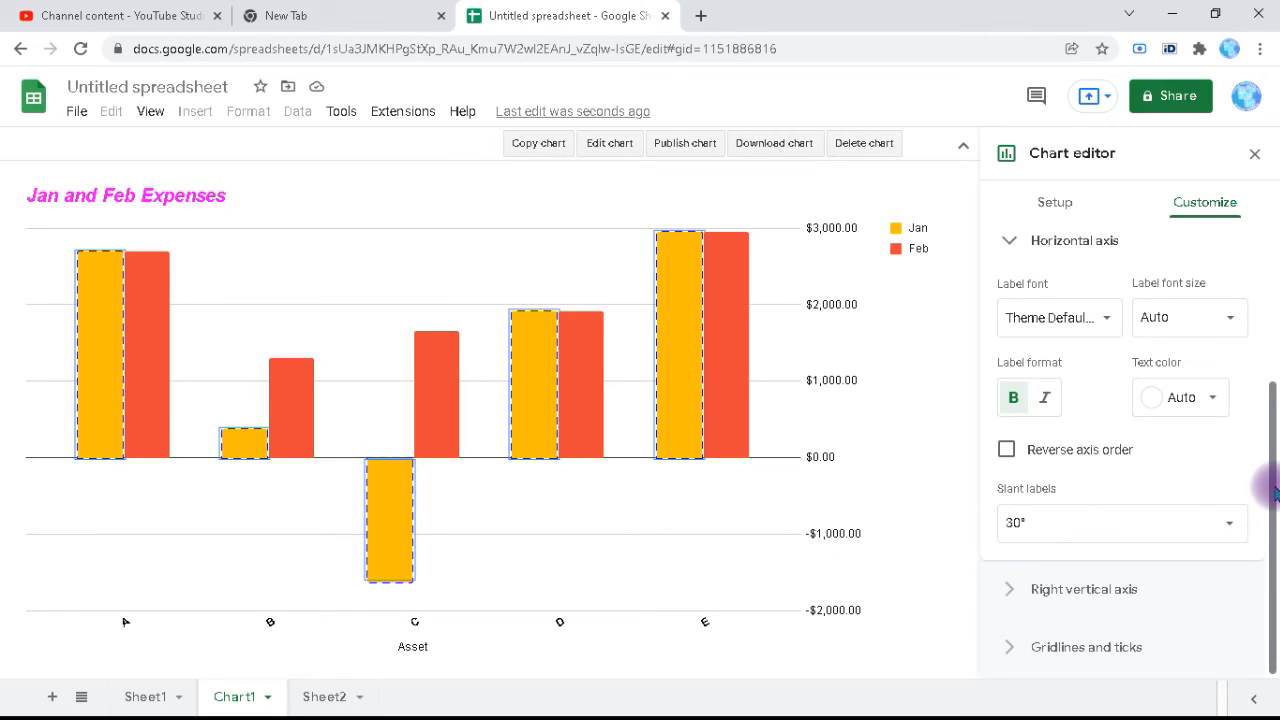
# Step: Turn on the log scale for the right vertical axis
pyautogui.click(1006, 594)
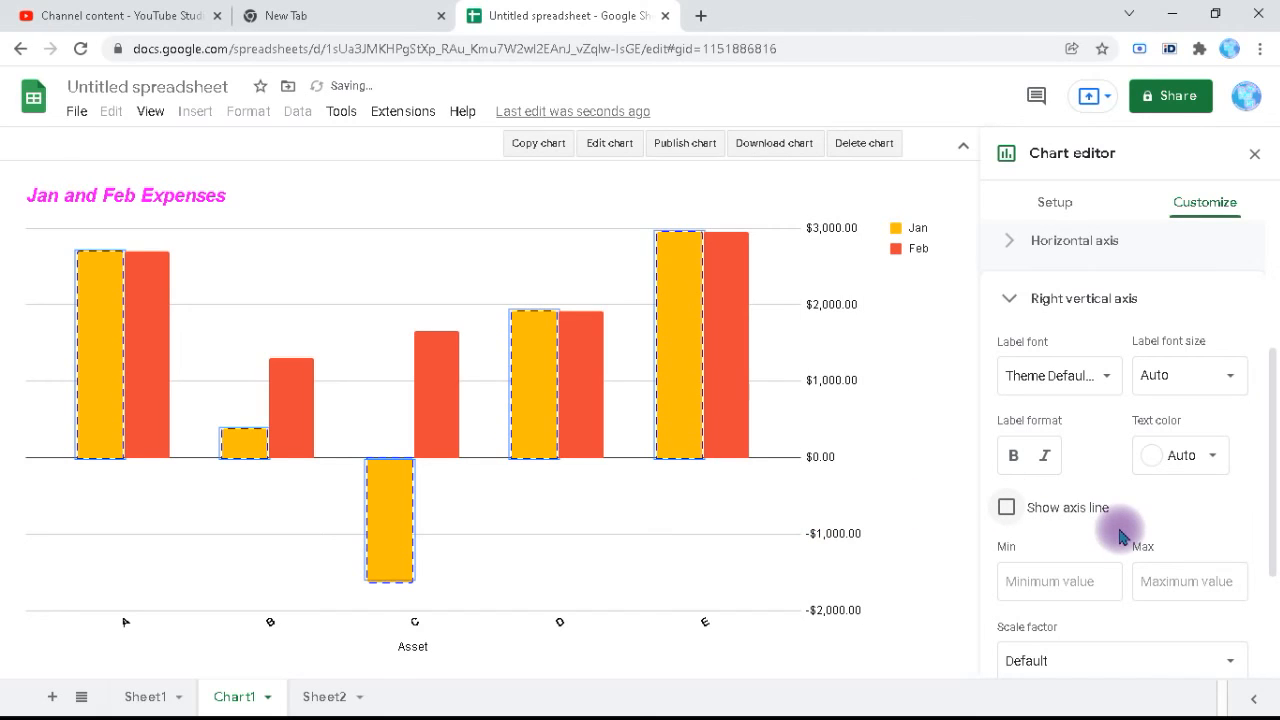
pyautogui.moveTo(1276, 460); pyautogui.dragTo(1276, 565)
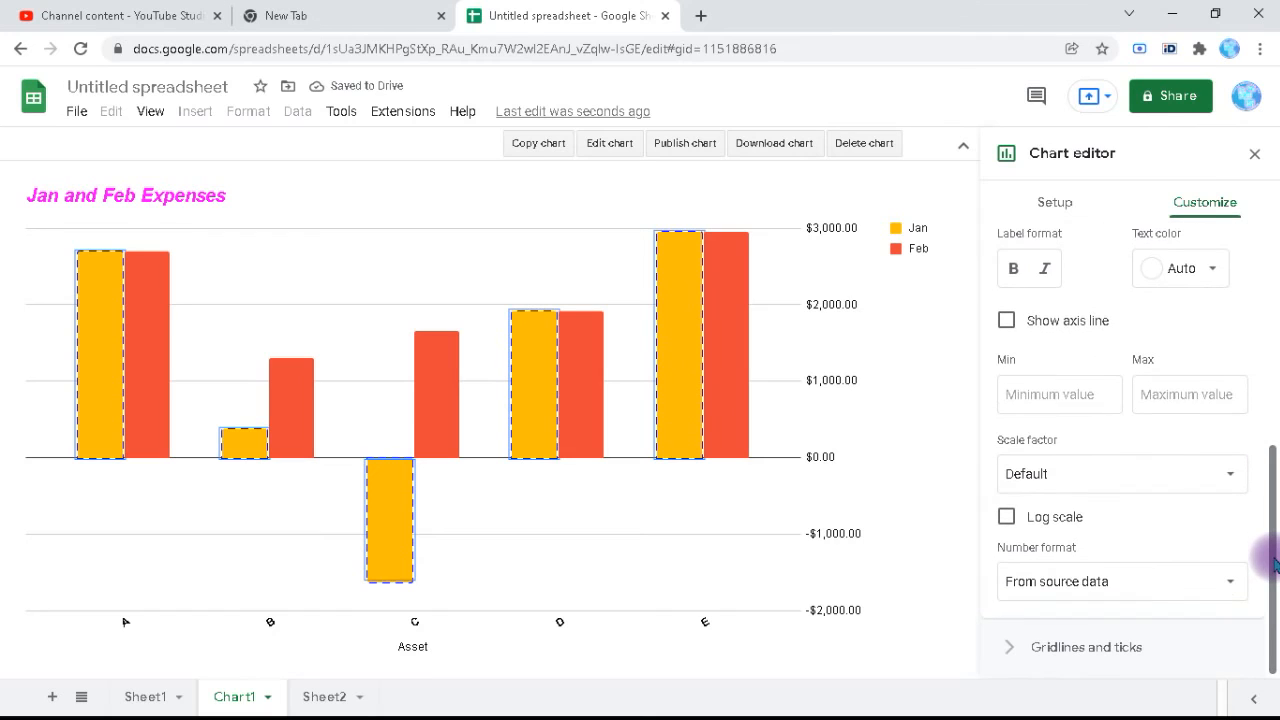
pyautogui.click(1008, 518)
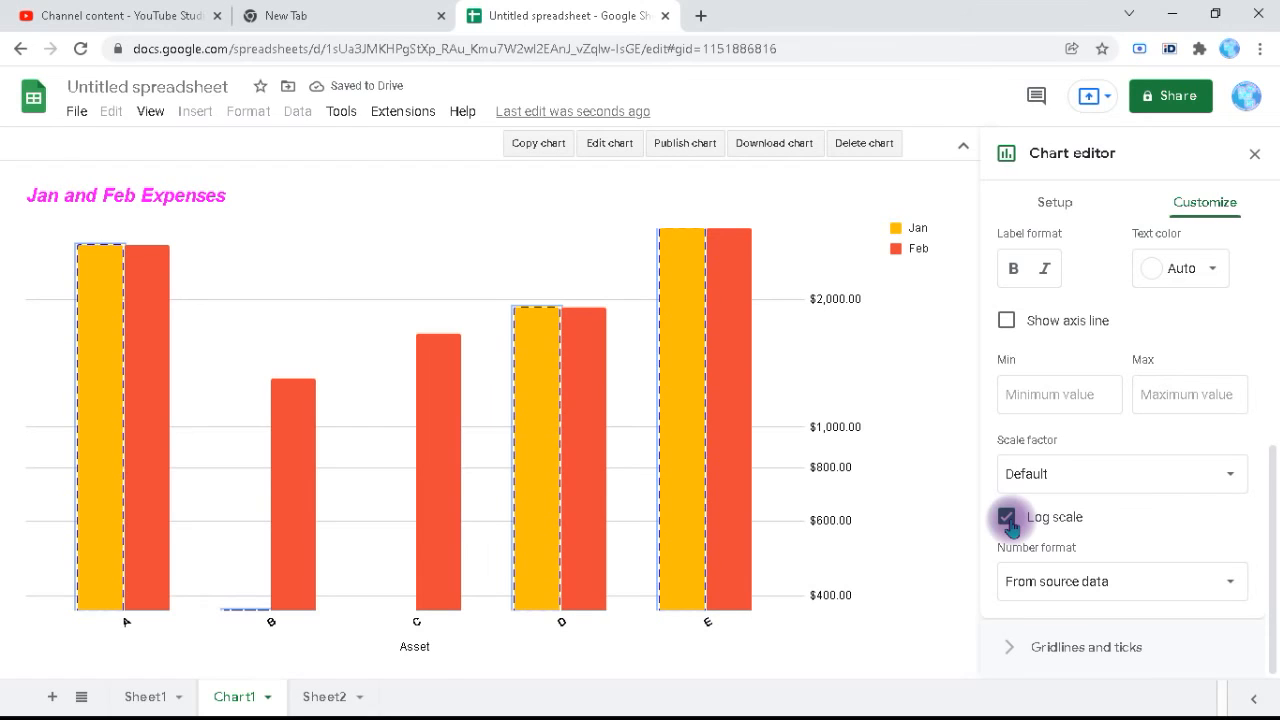
# Step: Turn off the log scale for the right vertical axis and show its minor gridlines
pyautogui.click(1007, 518)
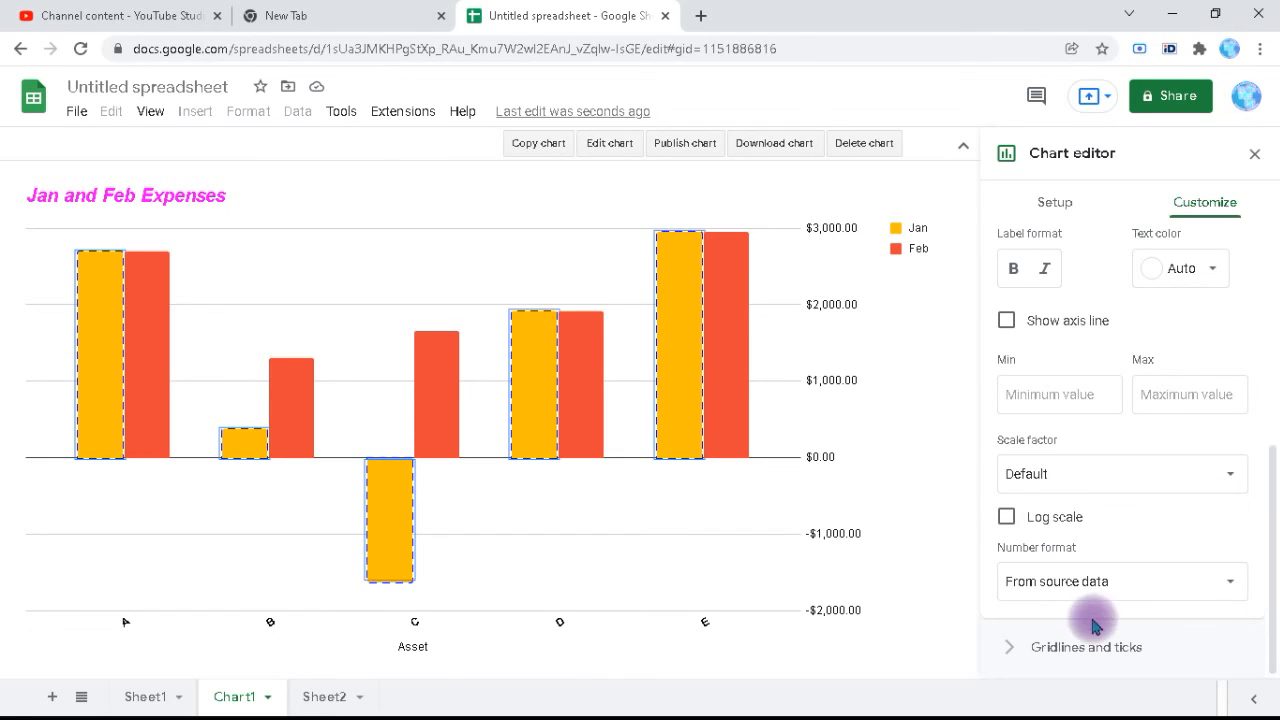
pyautogui.click(1012, 649)
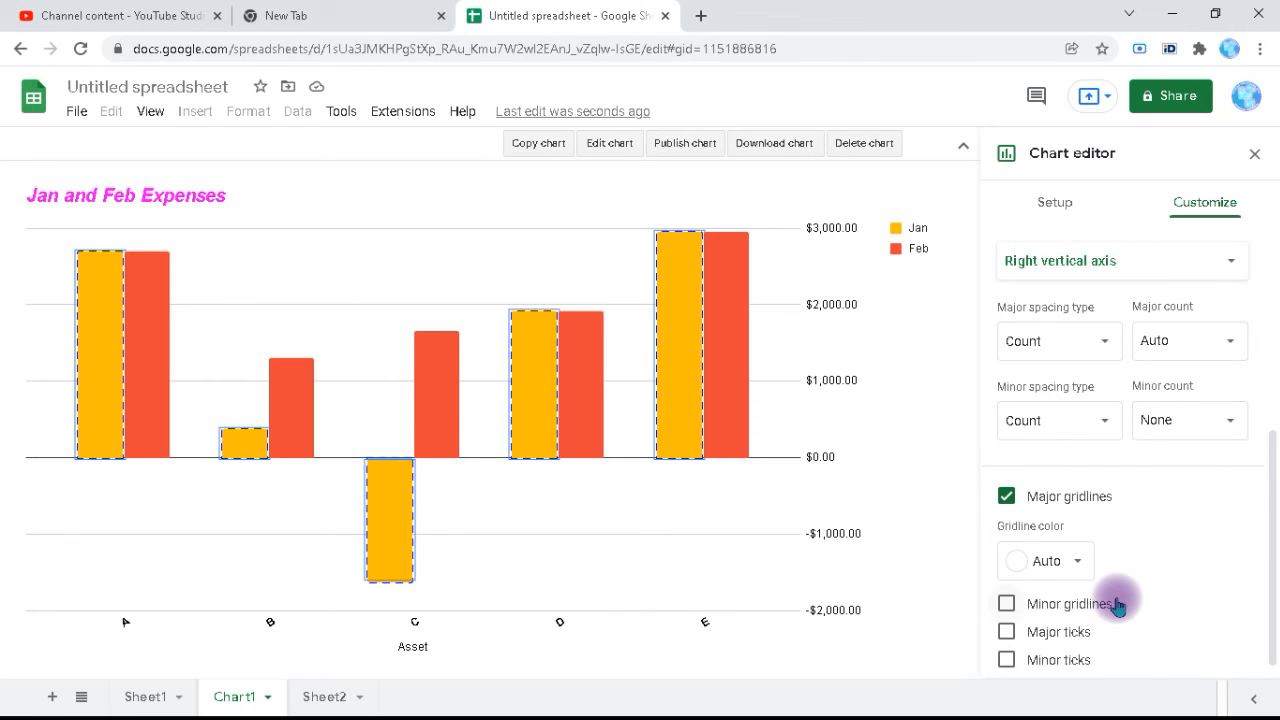
pyautogui.click(1006, 605)
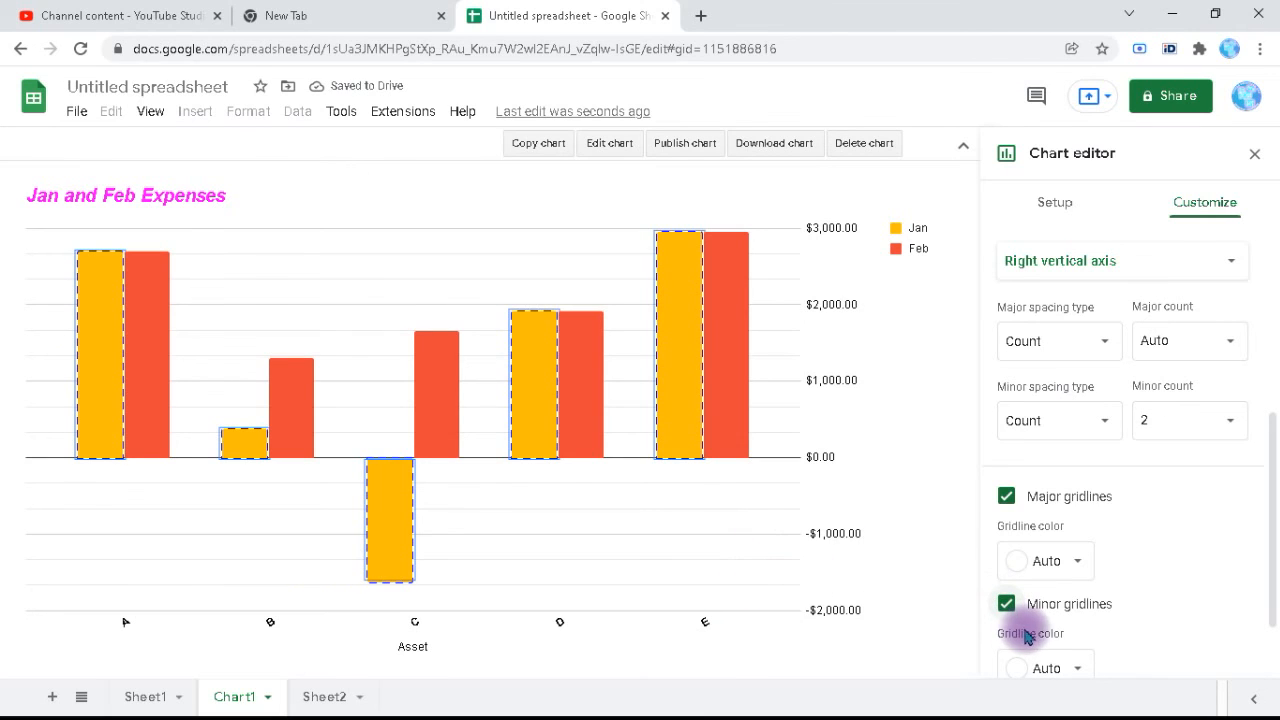
# Step: Add major ticks and minor ticks to the right vertical axis
pyautogui.moveTo(1272, 571); pyautogui.dragTo(1260, 634)
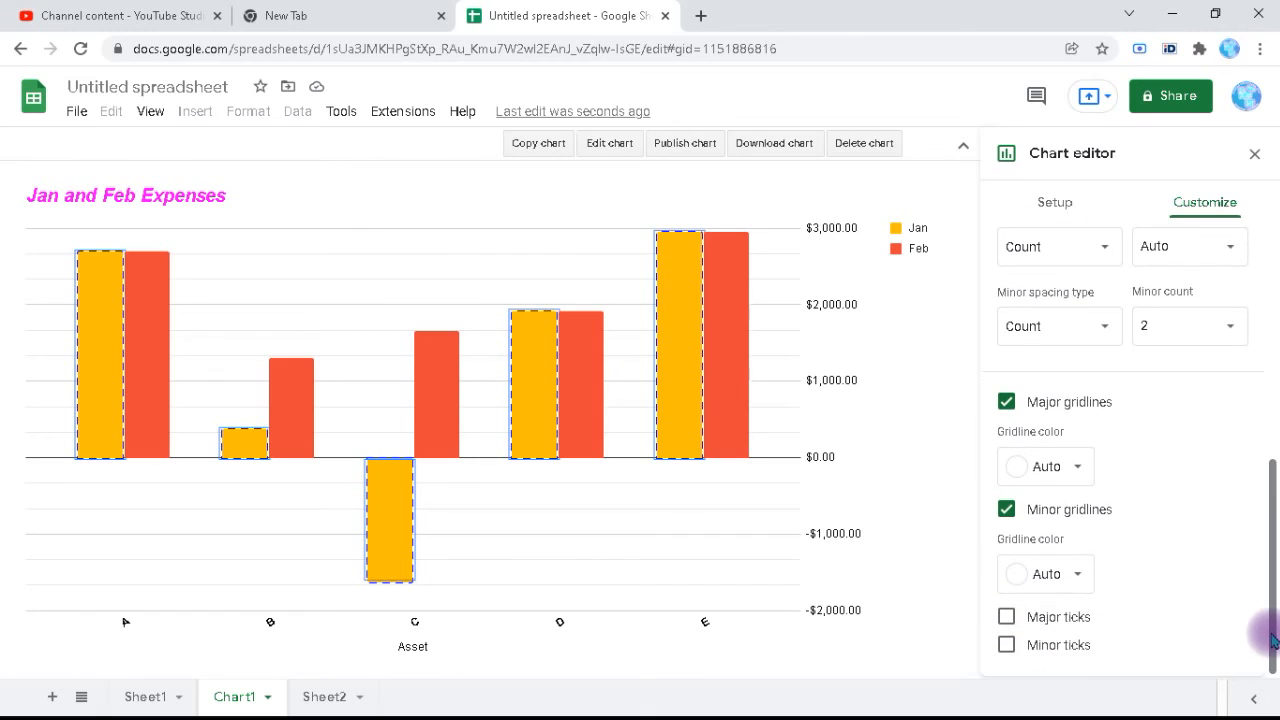
pyautogui.click(1007, 617)
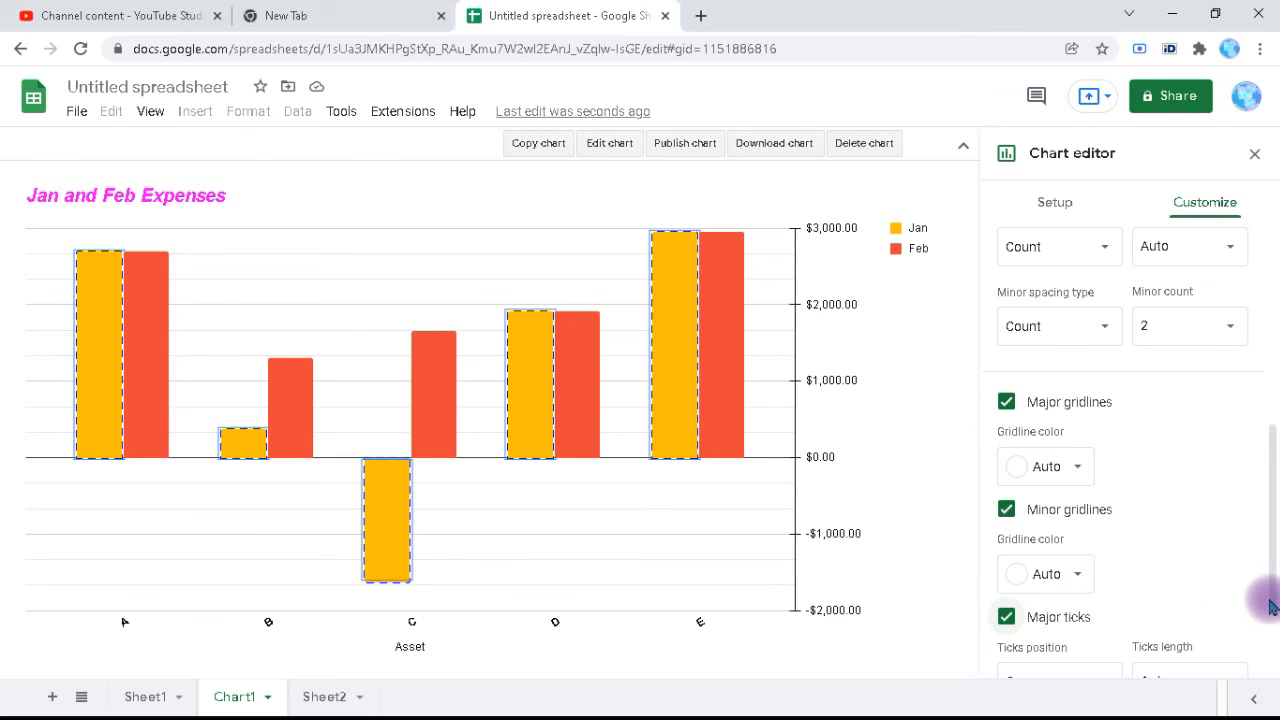
pyautogui.moveTo(1273, 572); pyautogui.dragTo(1275, 668)
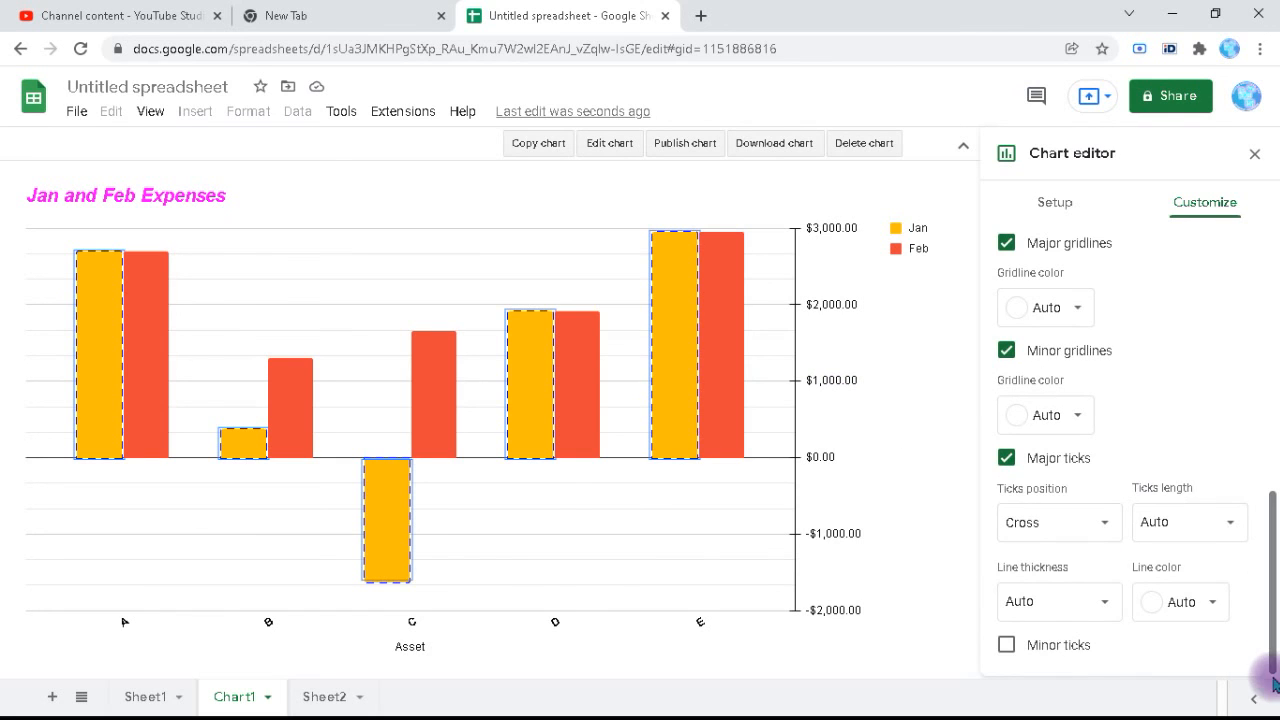
pyautogui.click(1007, 645)
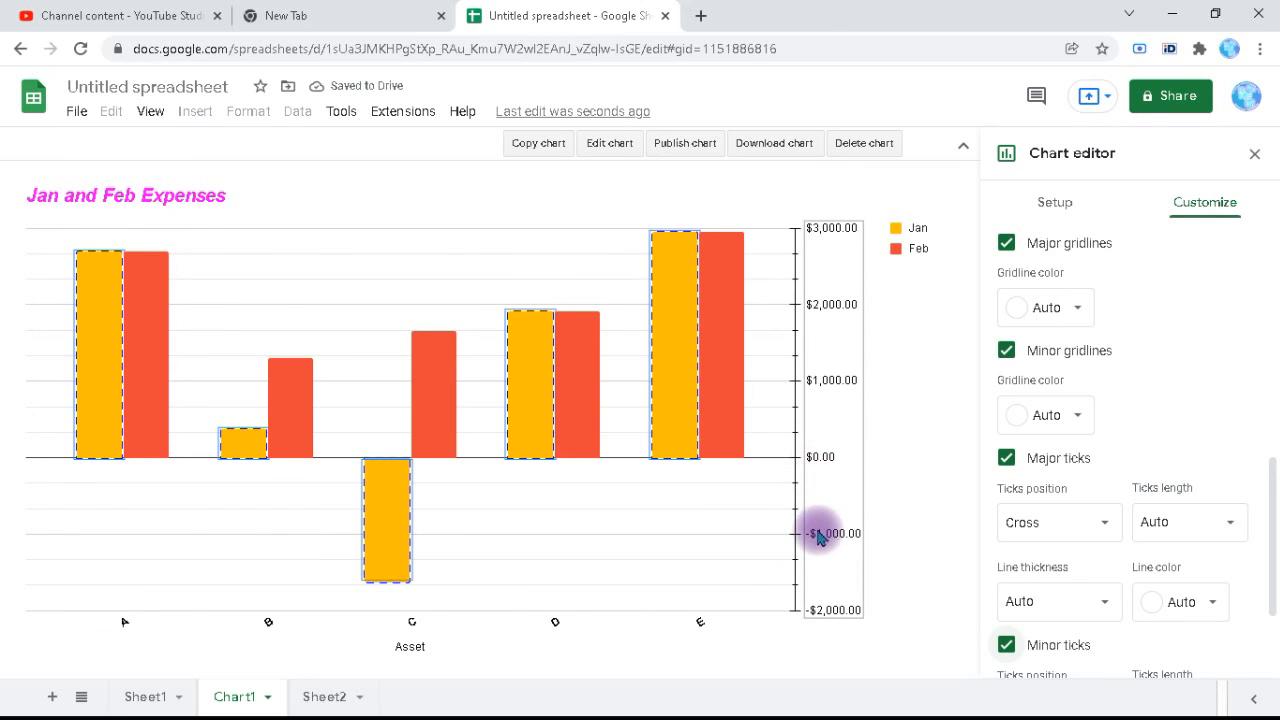
pyautogui.moveTo(1273, 510); pyautogui.dragTo(1273, 597)
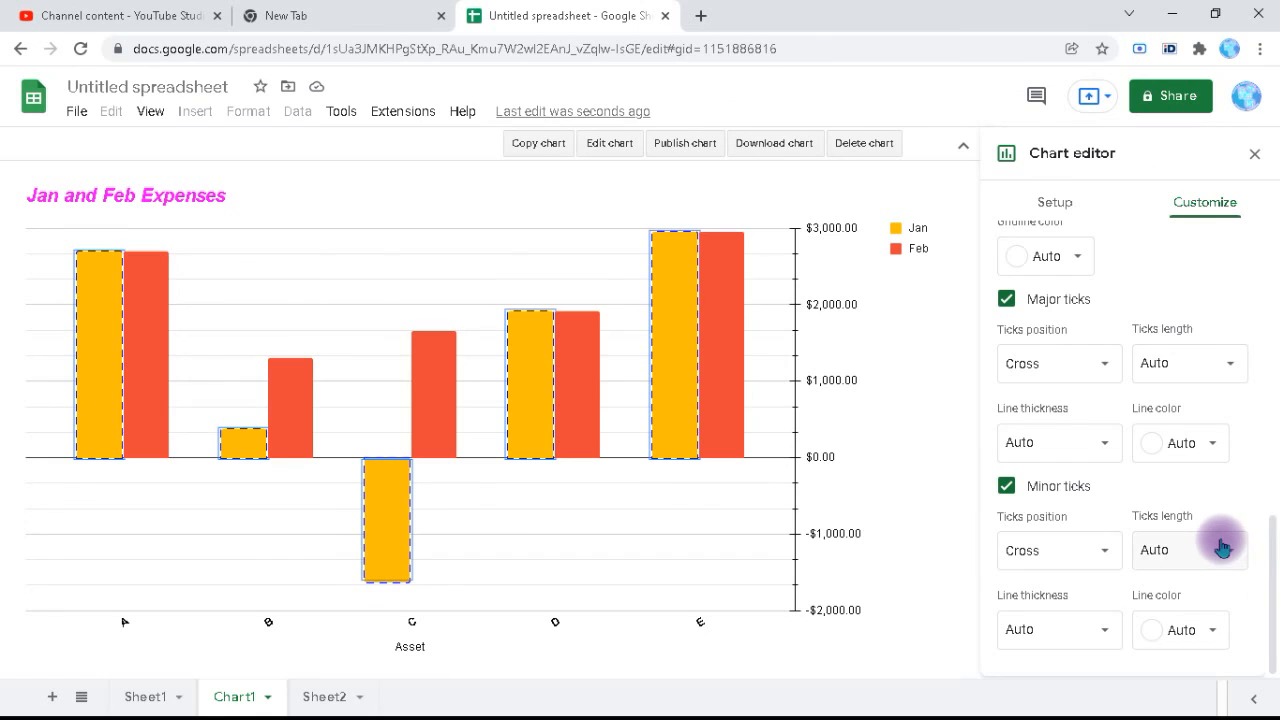